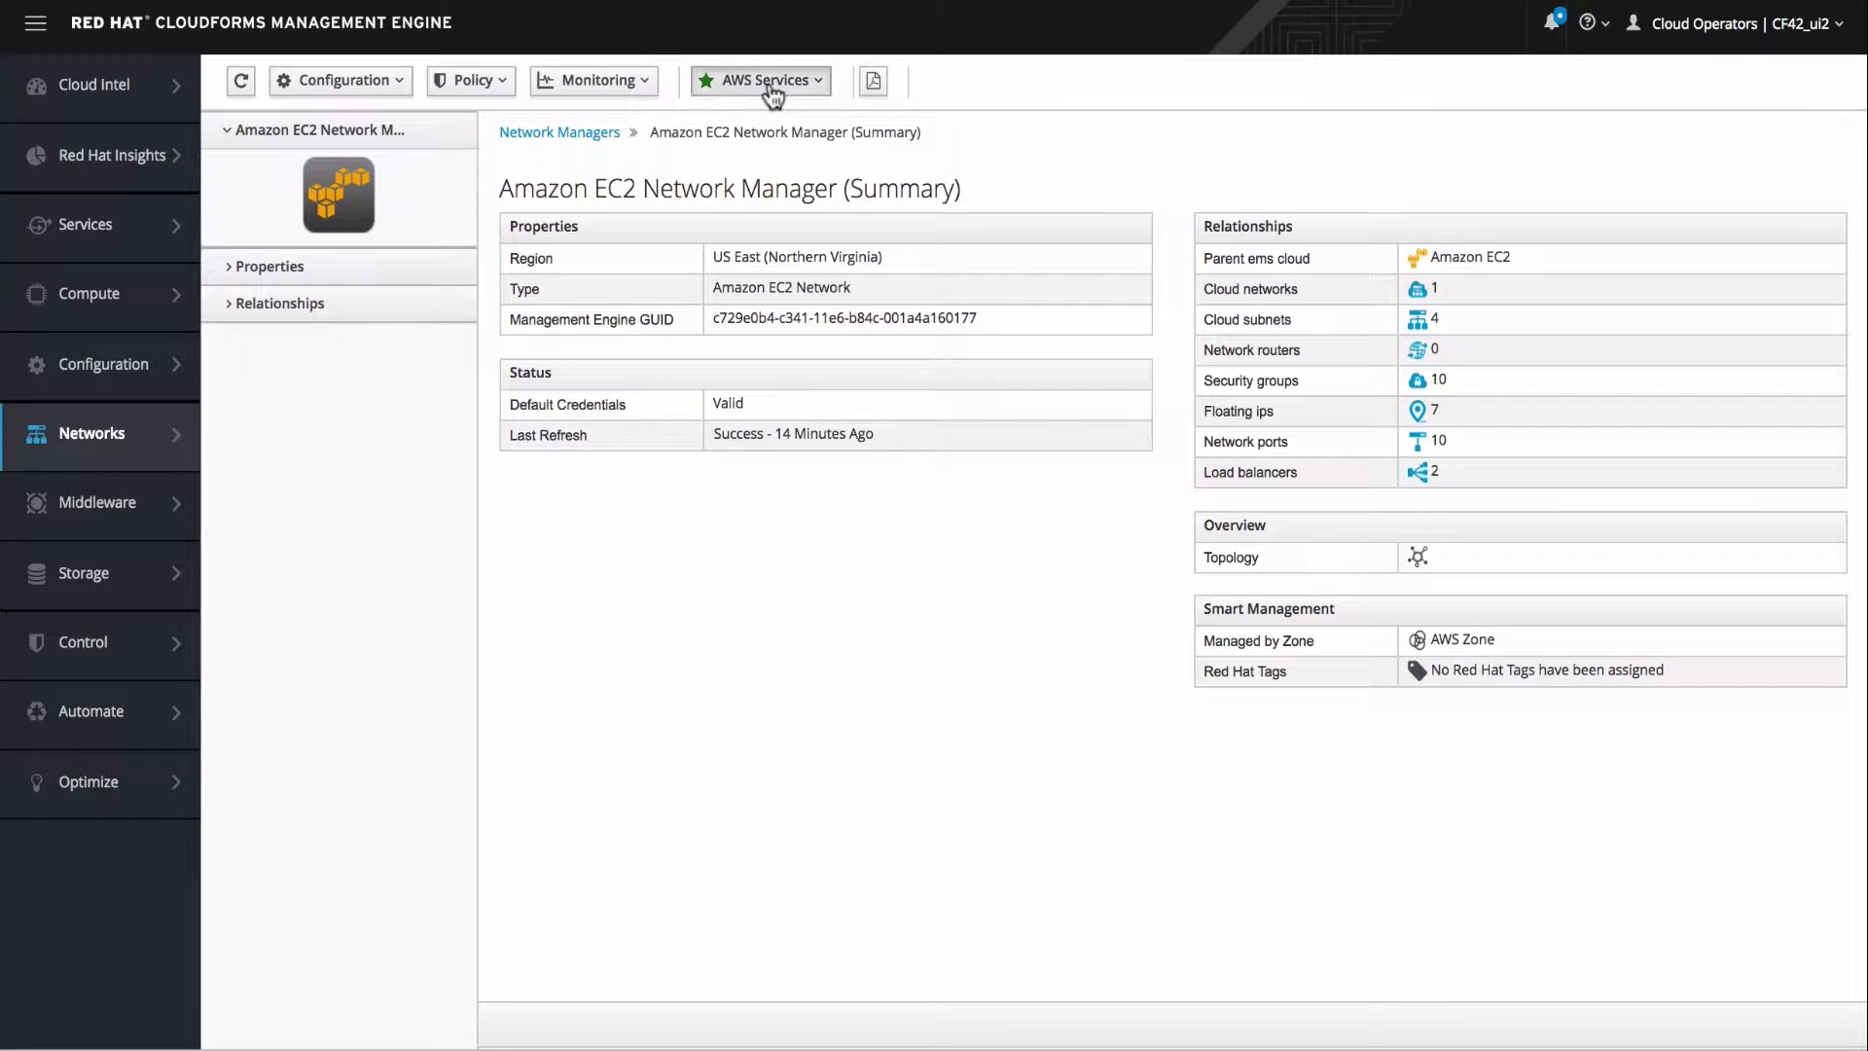
# Step: Open the Manage AWS VPC Security Group service form for the Amazon EC2 Network Manager
pyautogui.click(768, 82)
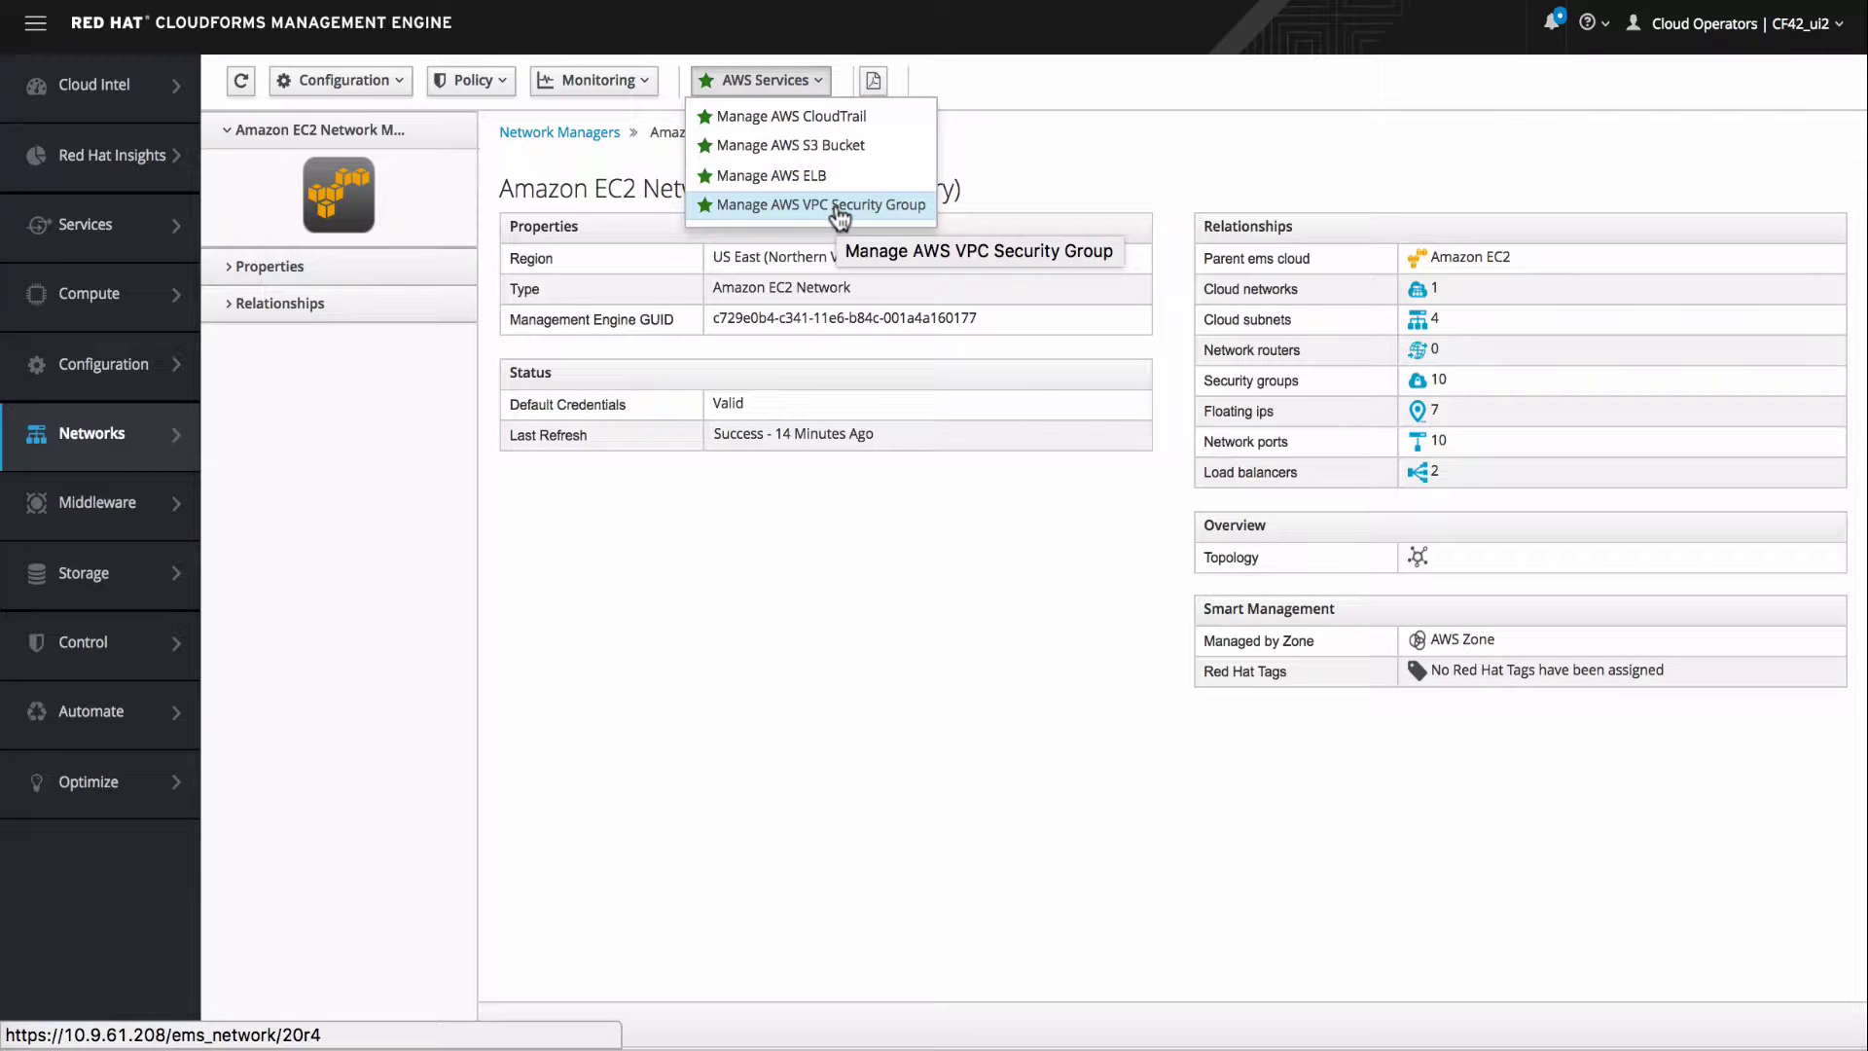
pyautogui.click(1076, 200)
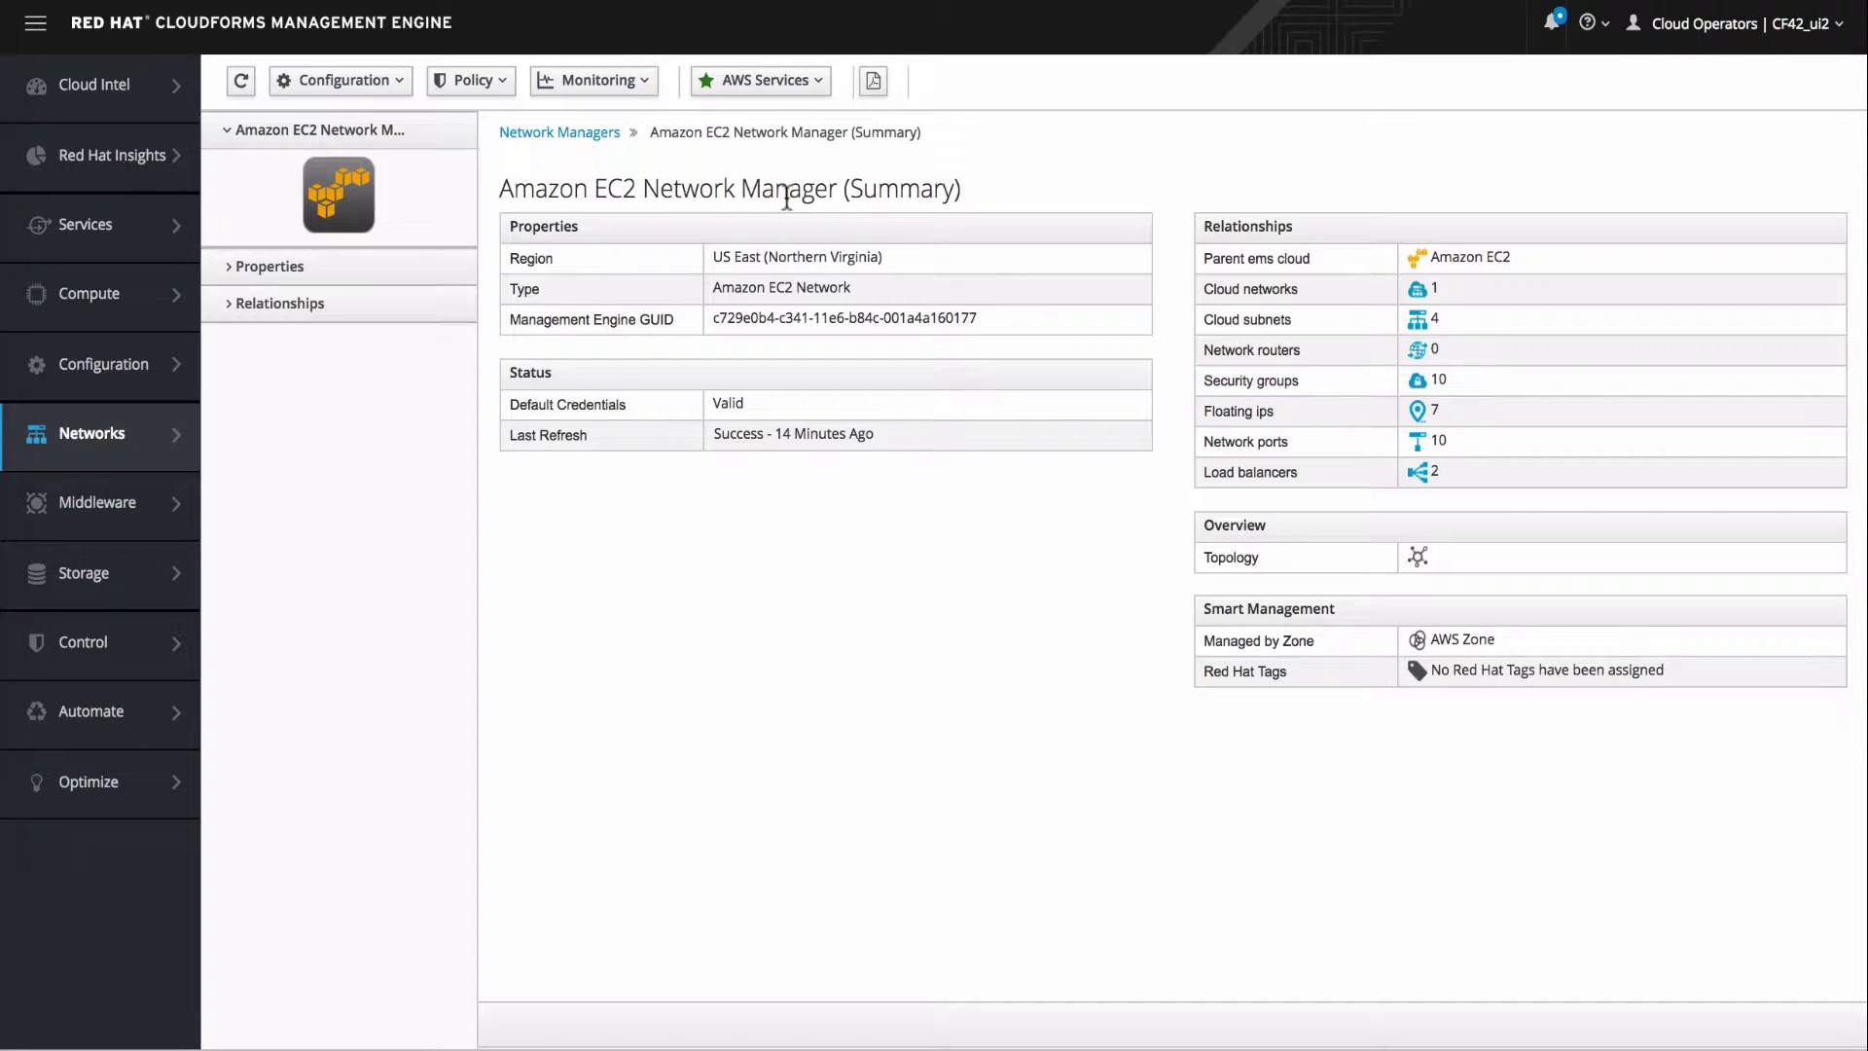
pyautogui.click(779, 83)
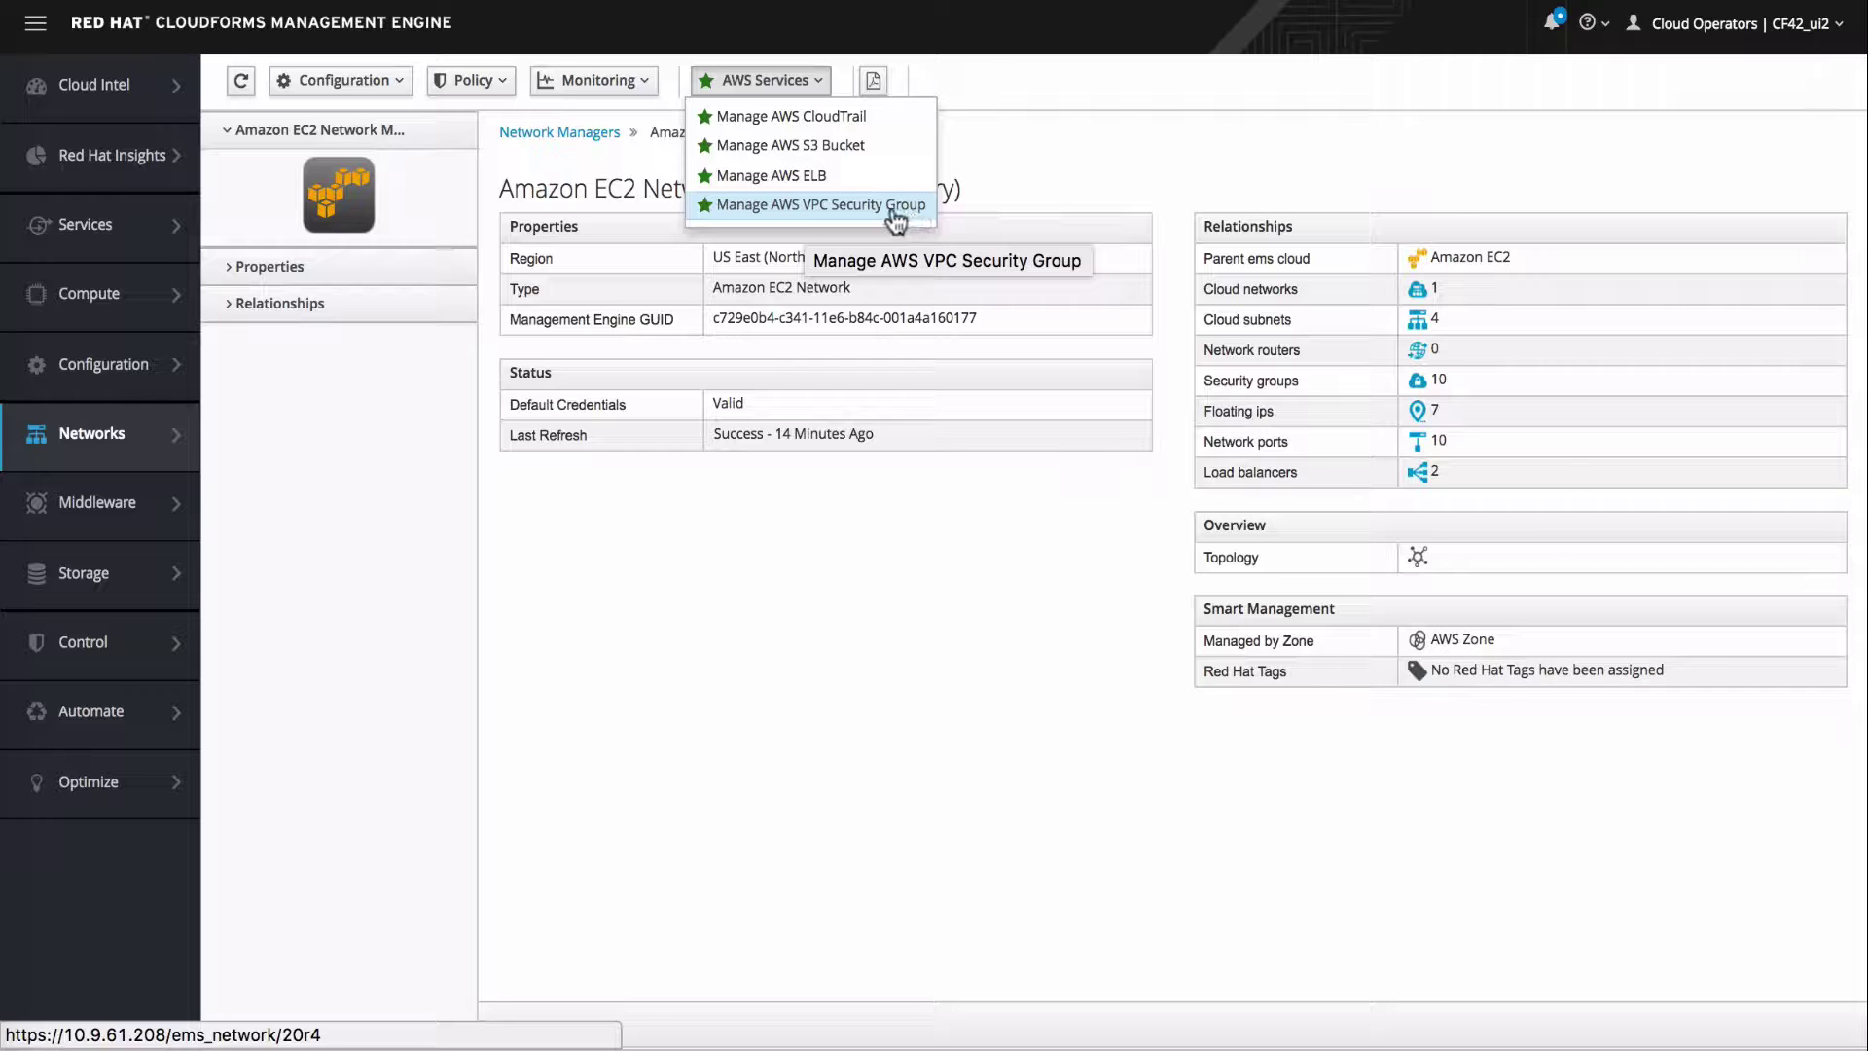
pyautogui.click(891, 214)
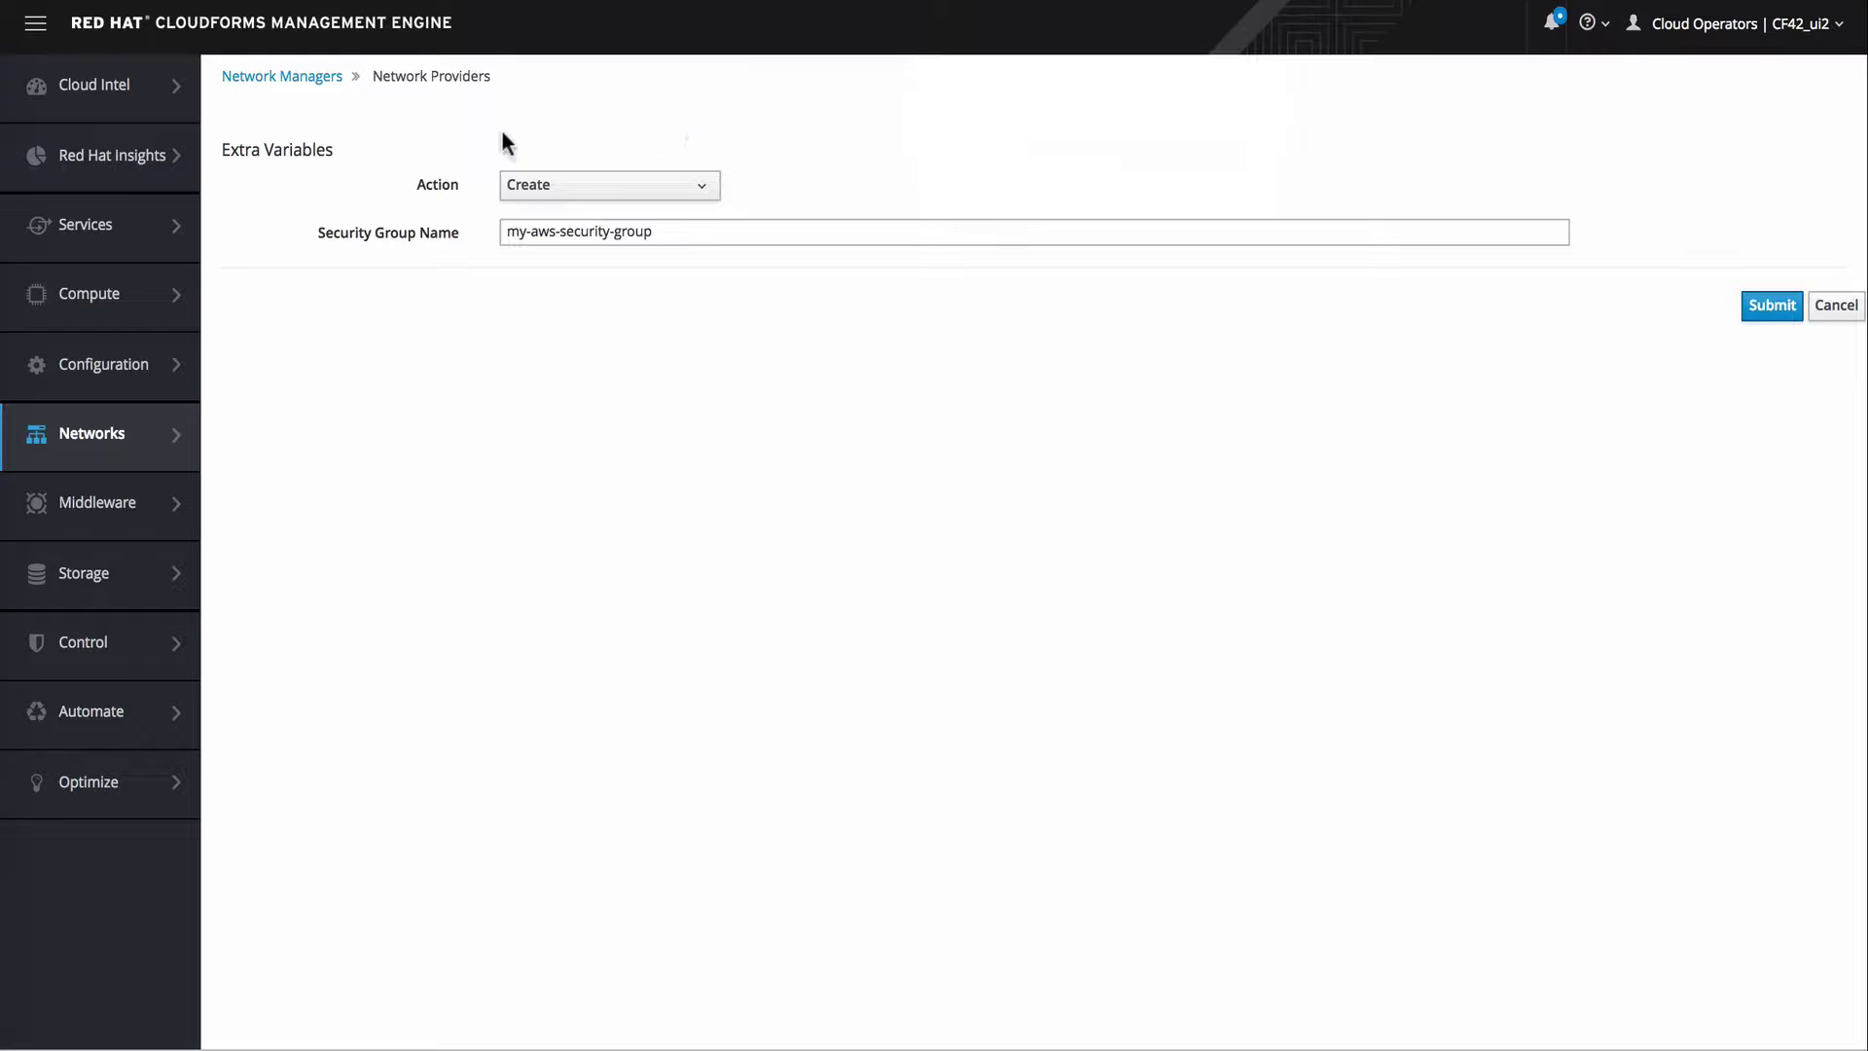
# Step: Submit a request with the Create action for a security group named justin-test1
pyautogui.click(676, 191)
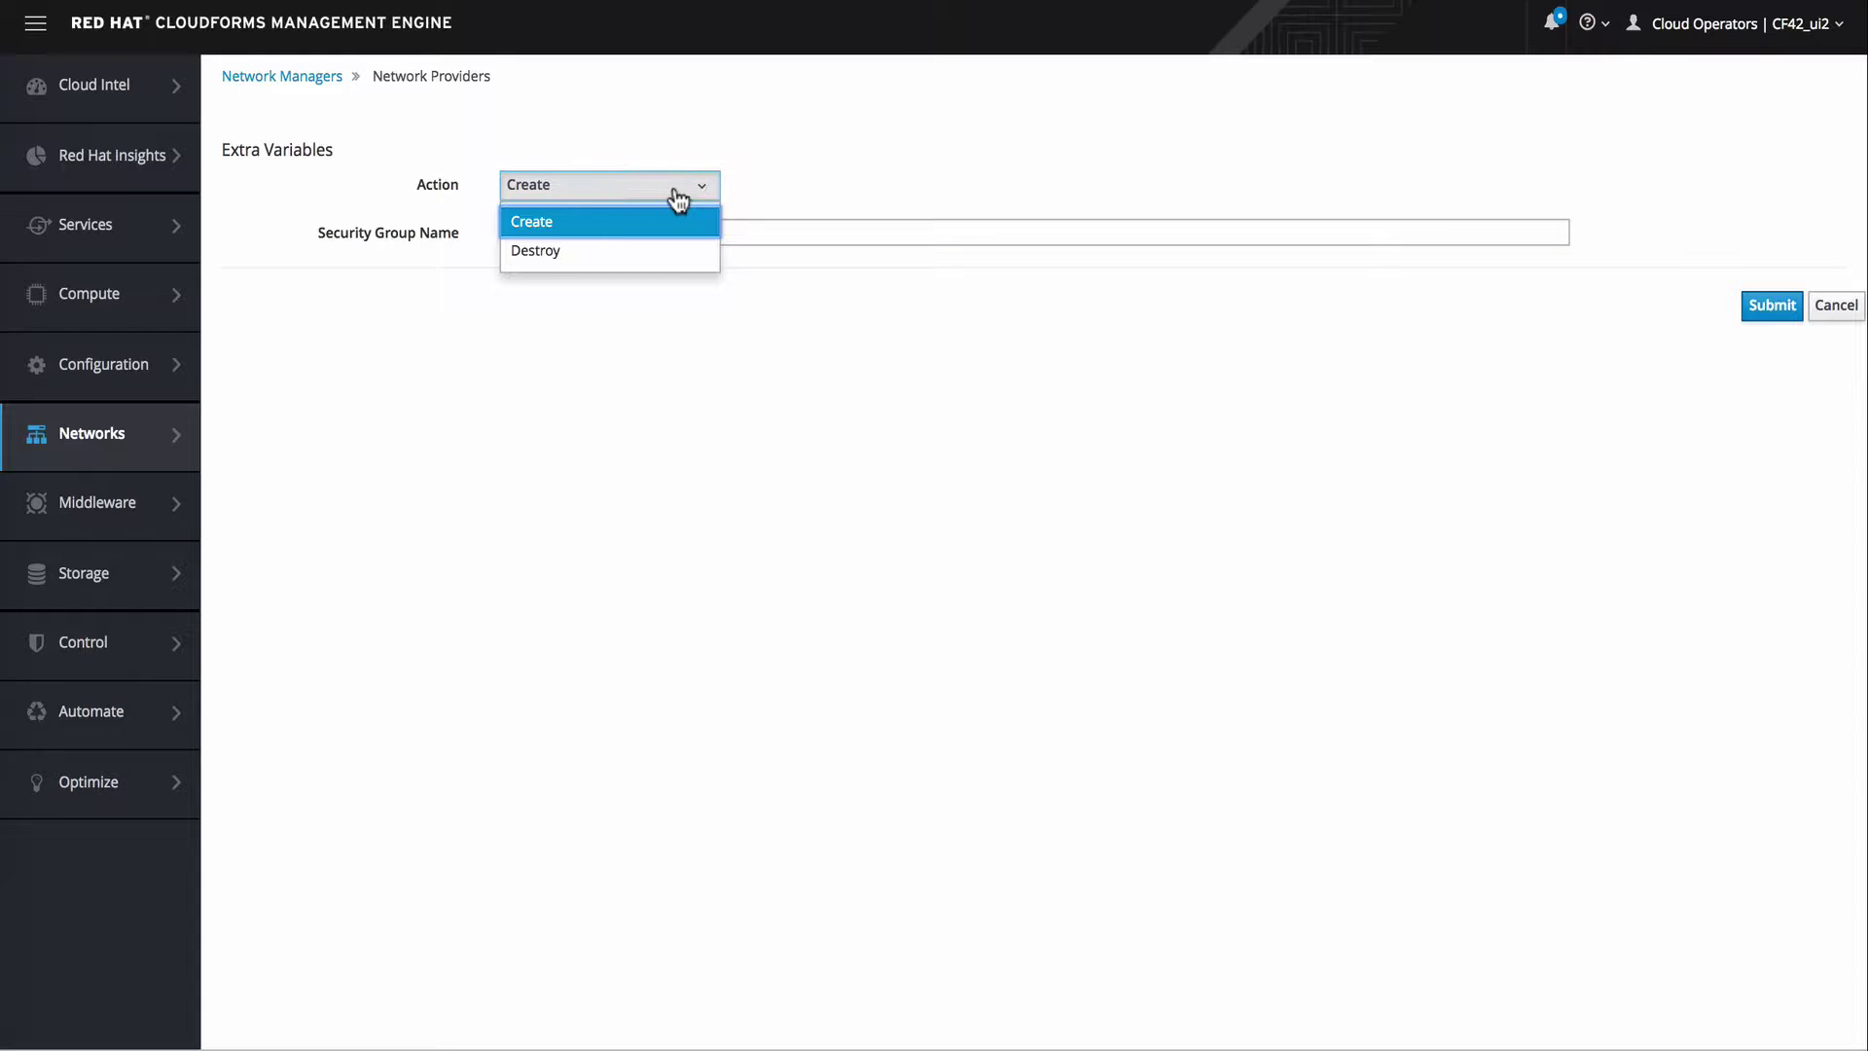
pyautogui.click(670, 351)
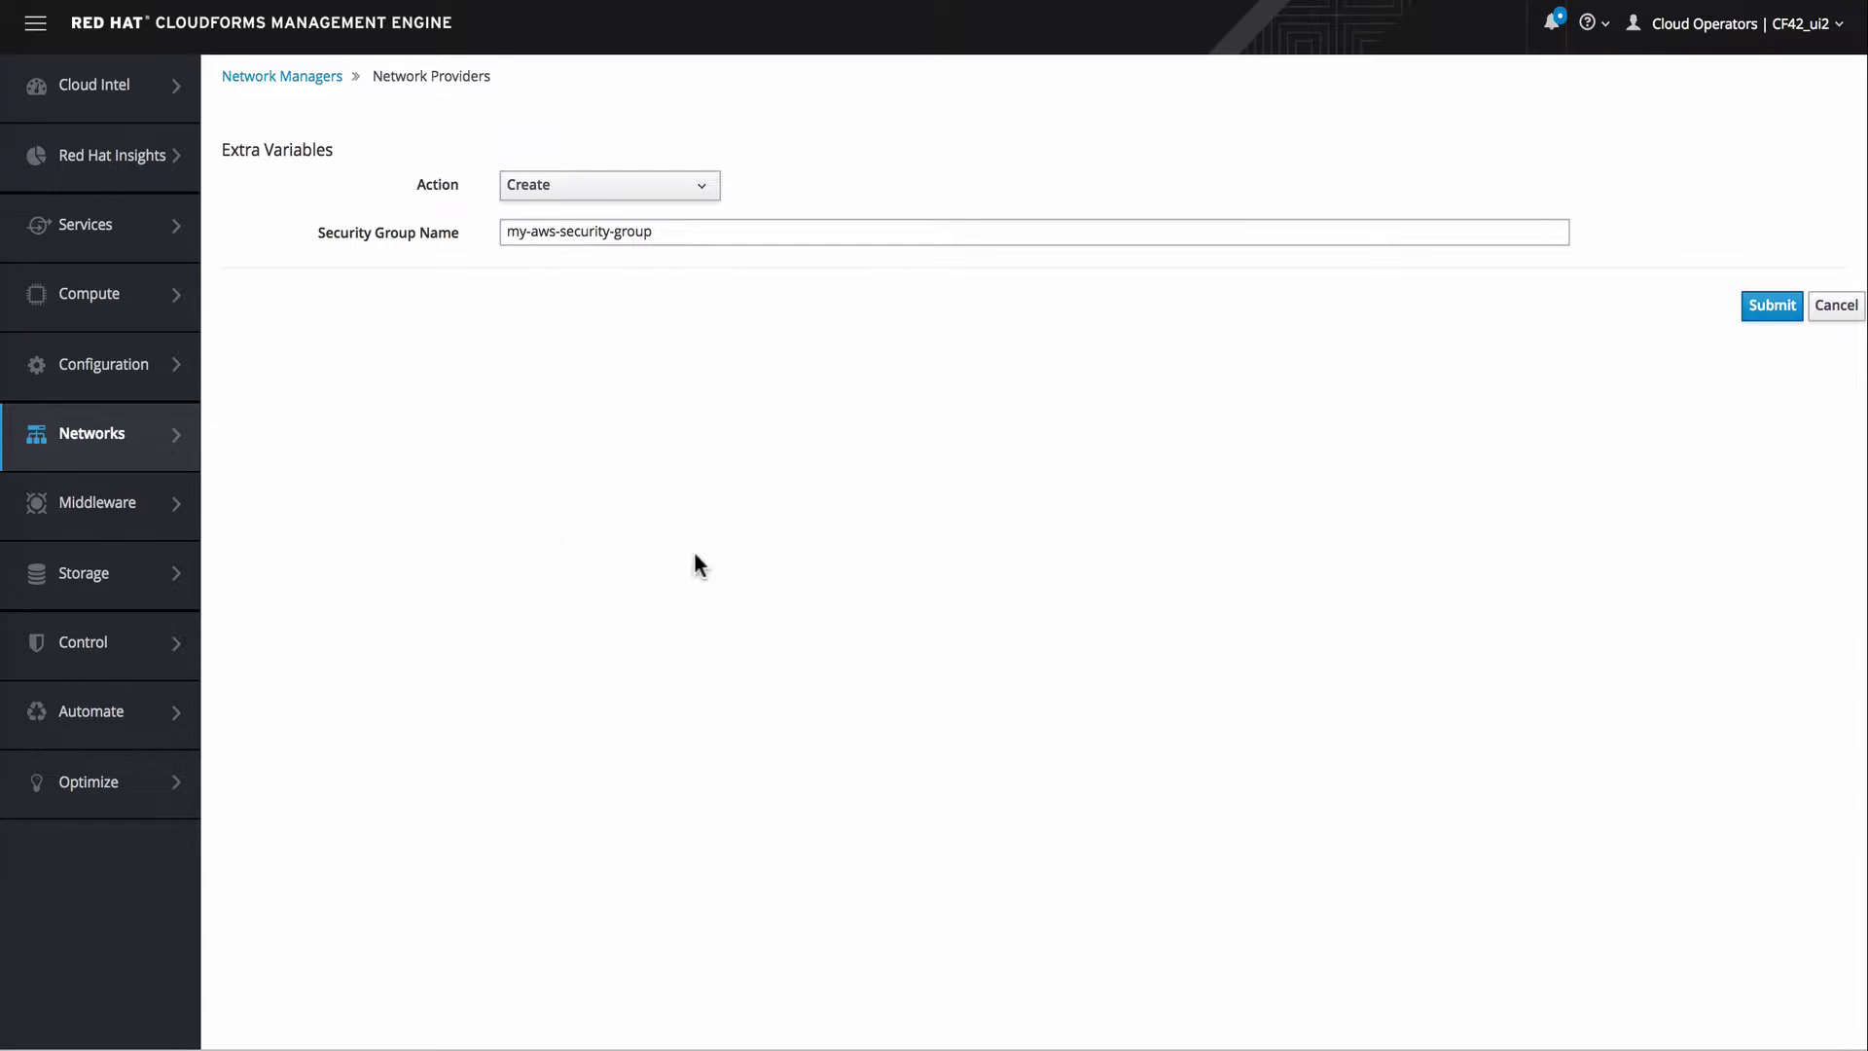
pyautogui.click(663, 237)
pyautogui.moveTo(676, 236); pyautogui.dragTo(429, 222)
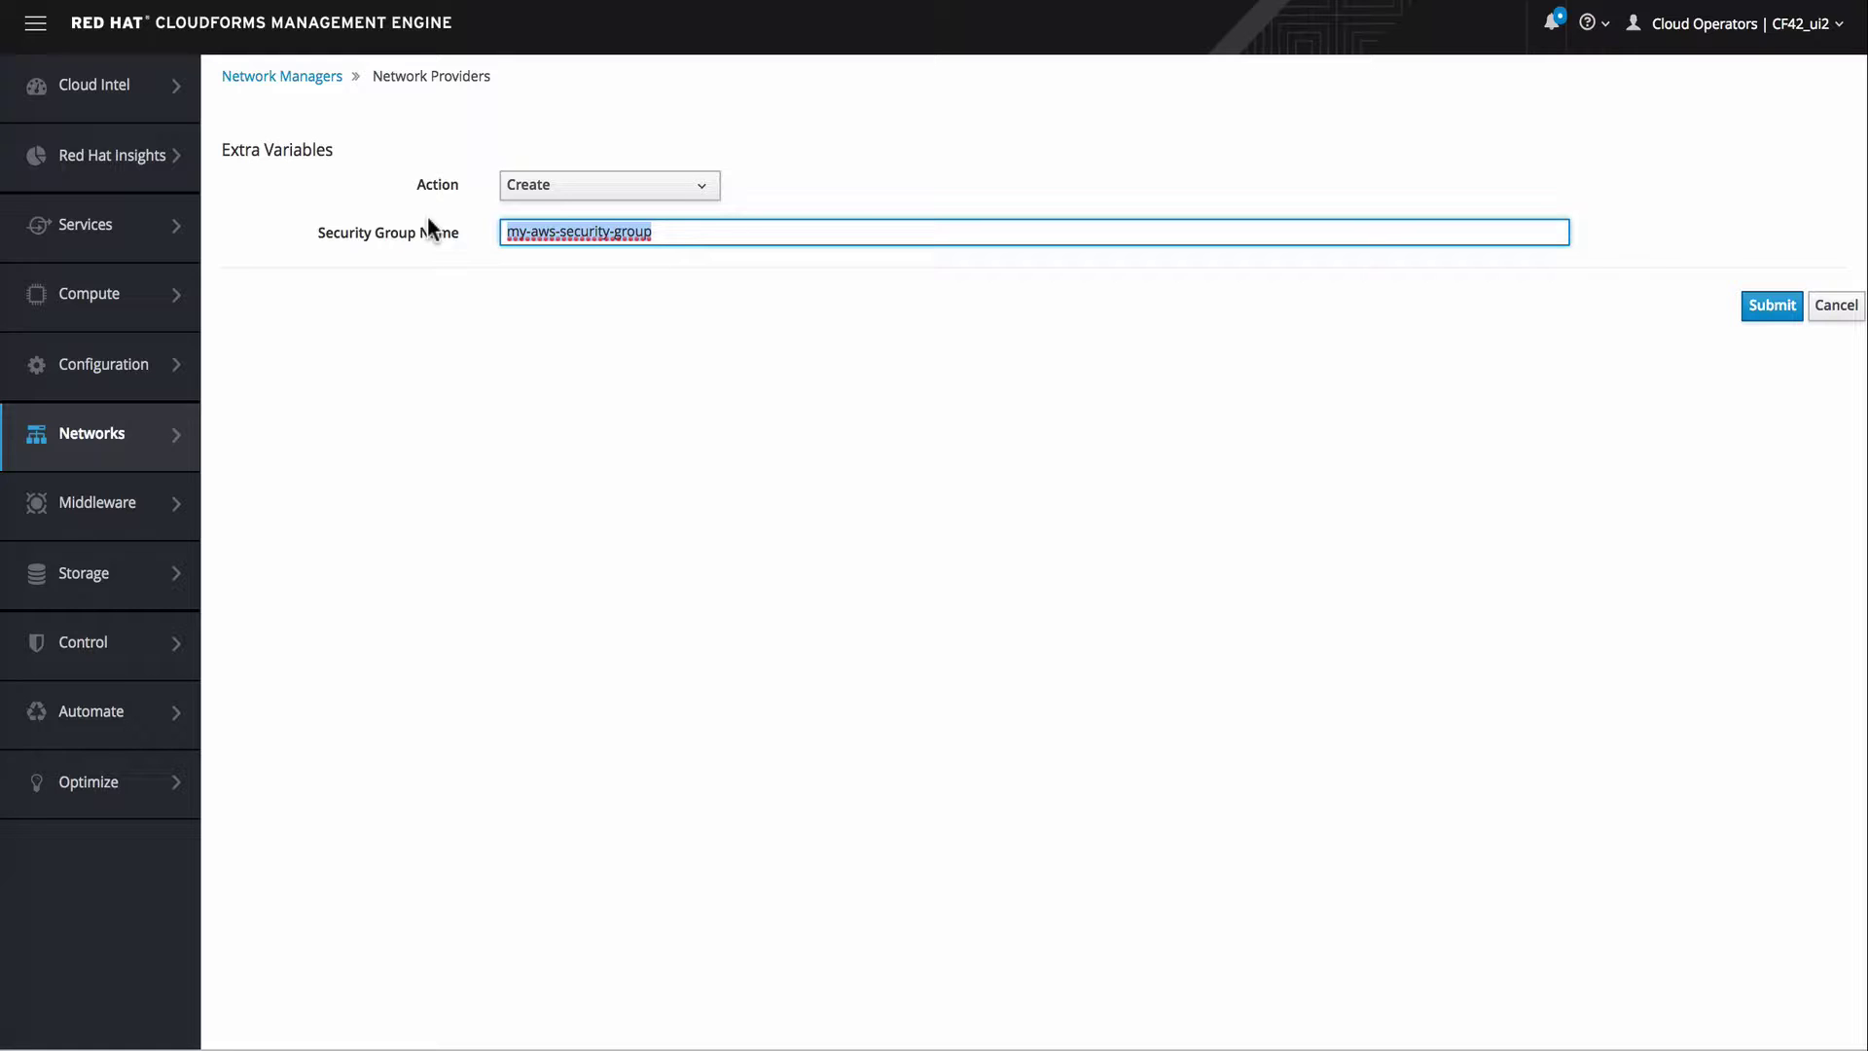
pyautogui.write('justin-test1')
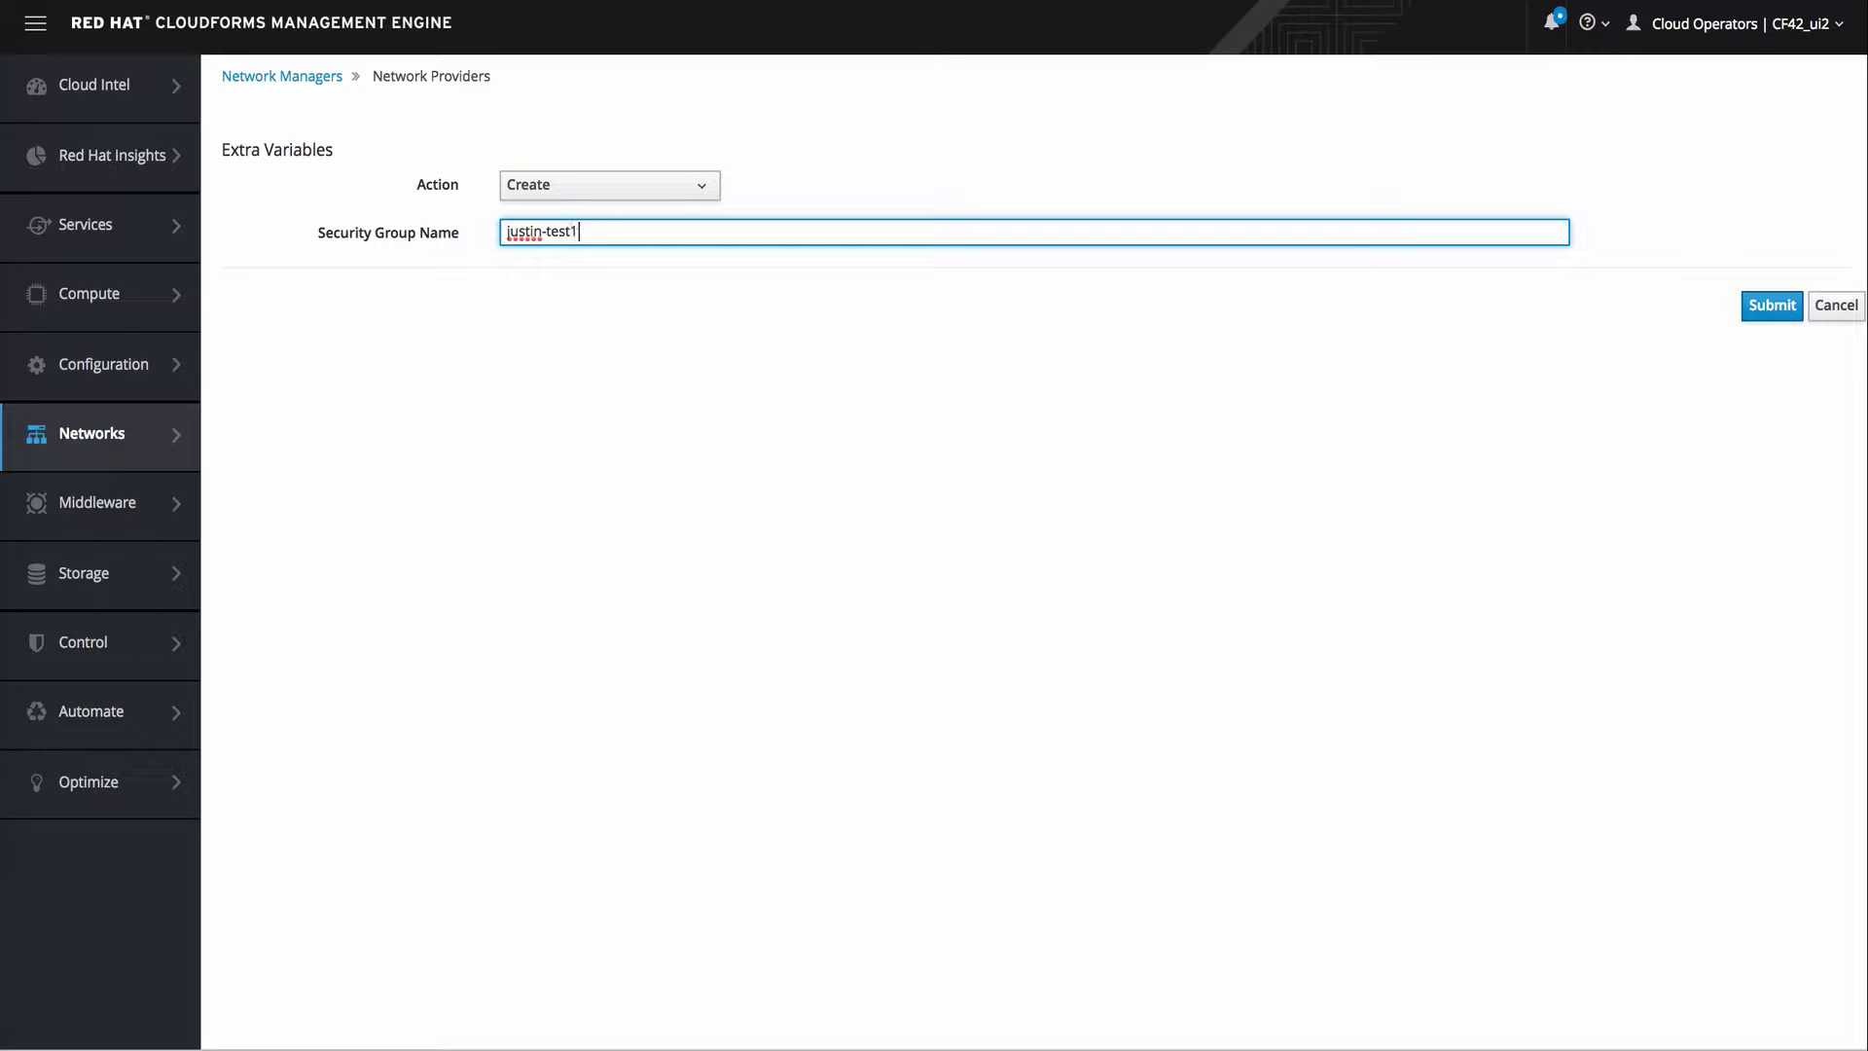
pyautogui.click(1776, 309)
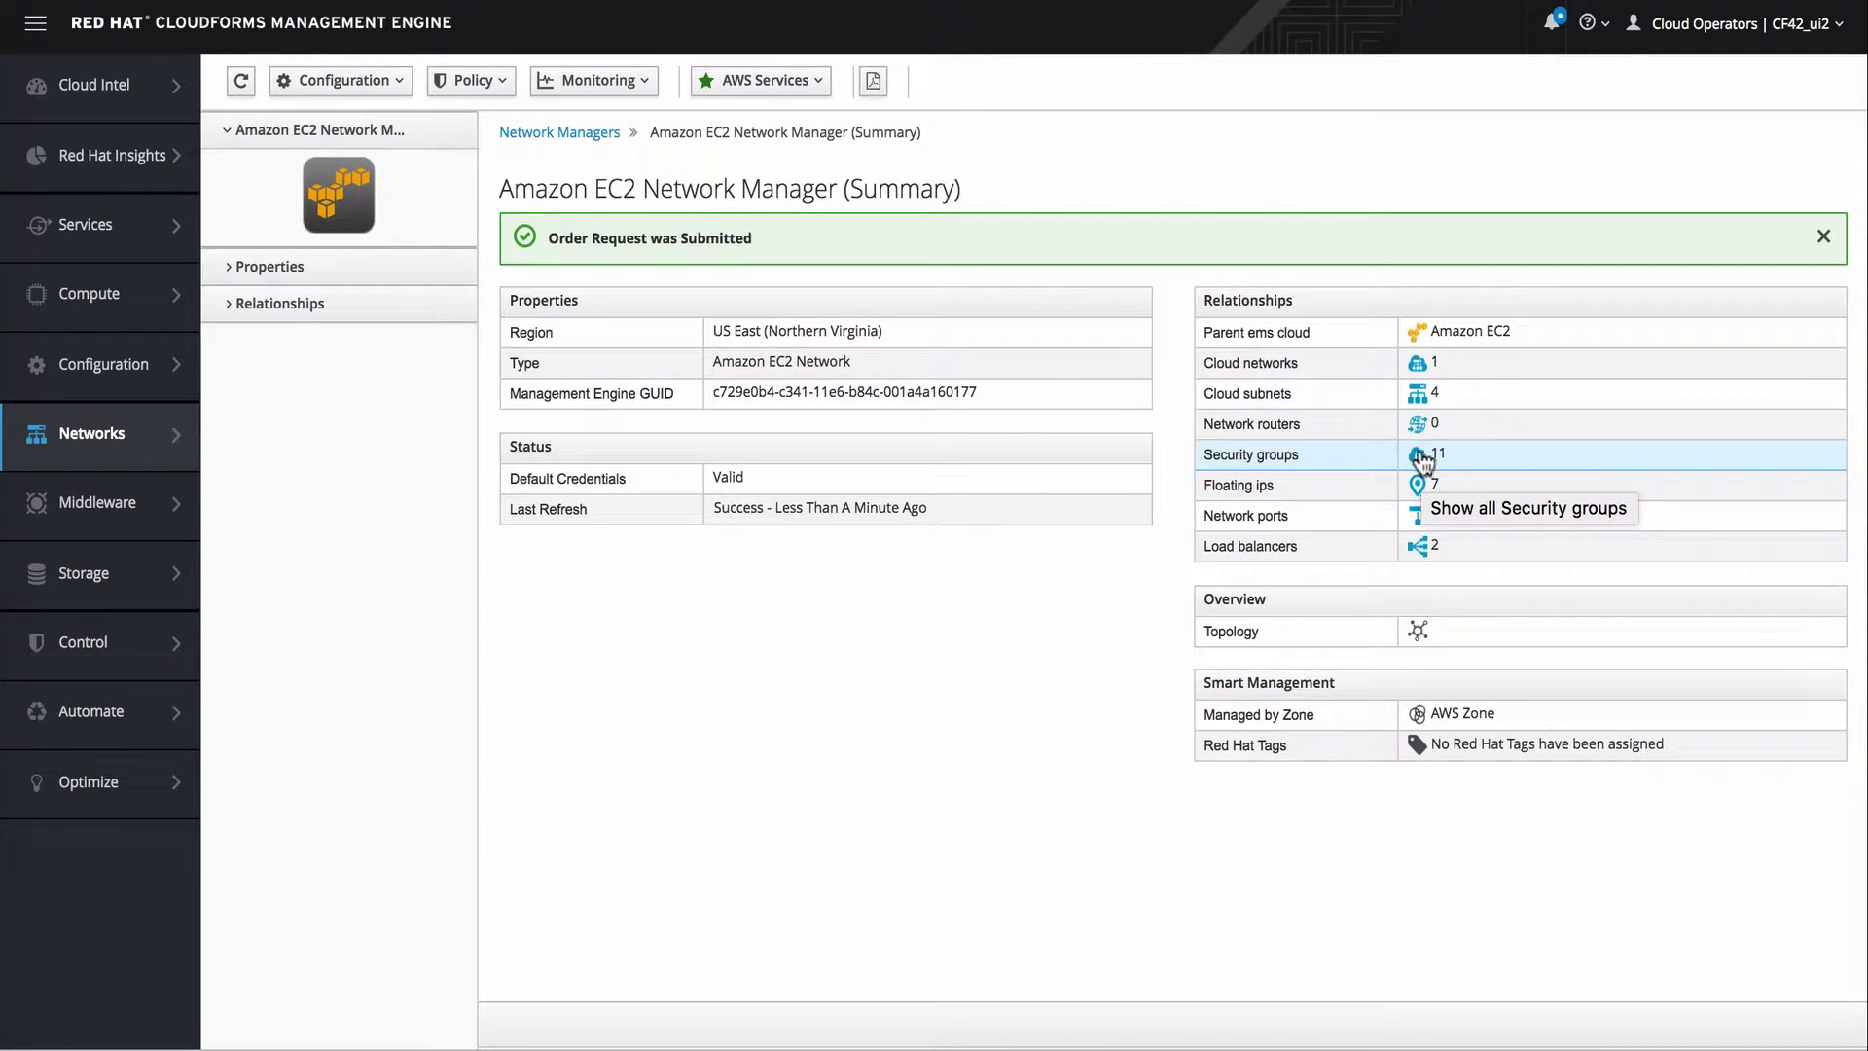
# Step: Review all security groups of the Amazon EC2 Network Manager and return to its summary
pyautogui.click(1422, 461)
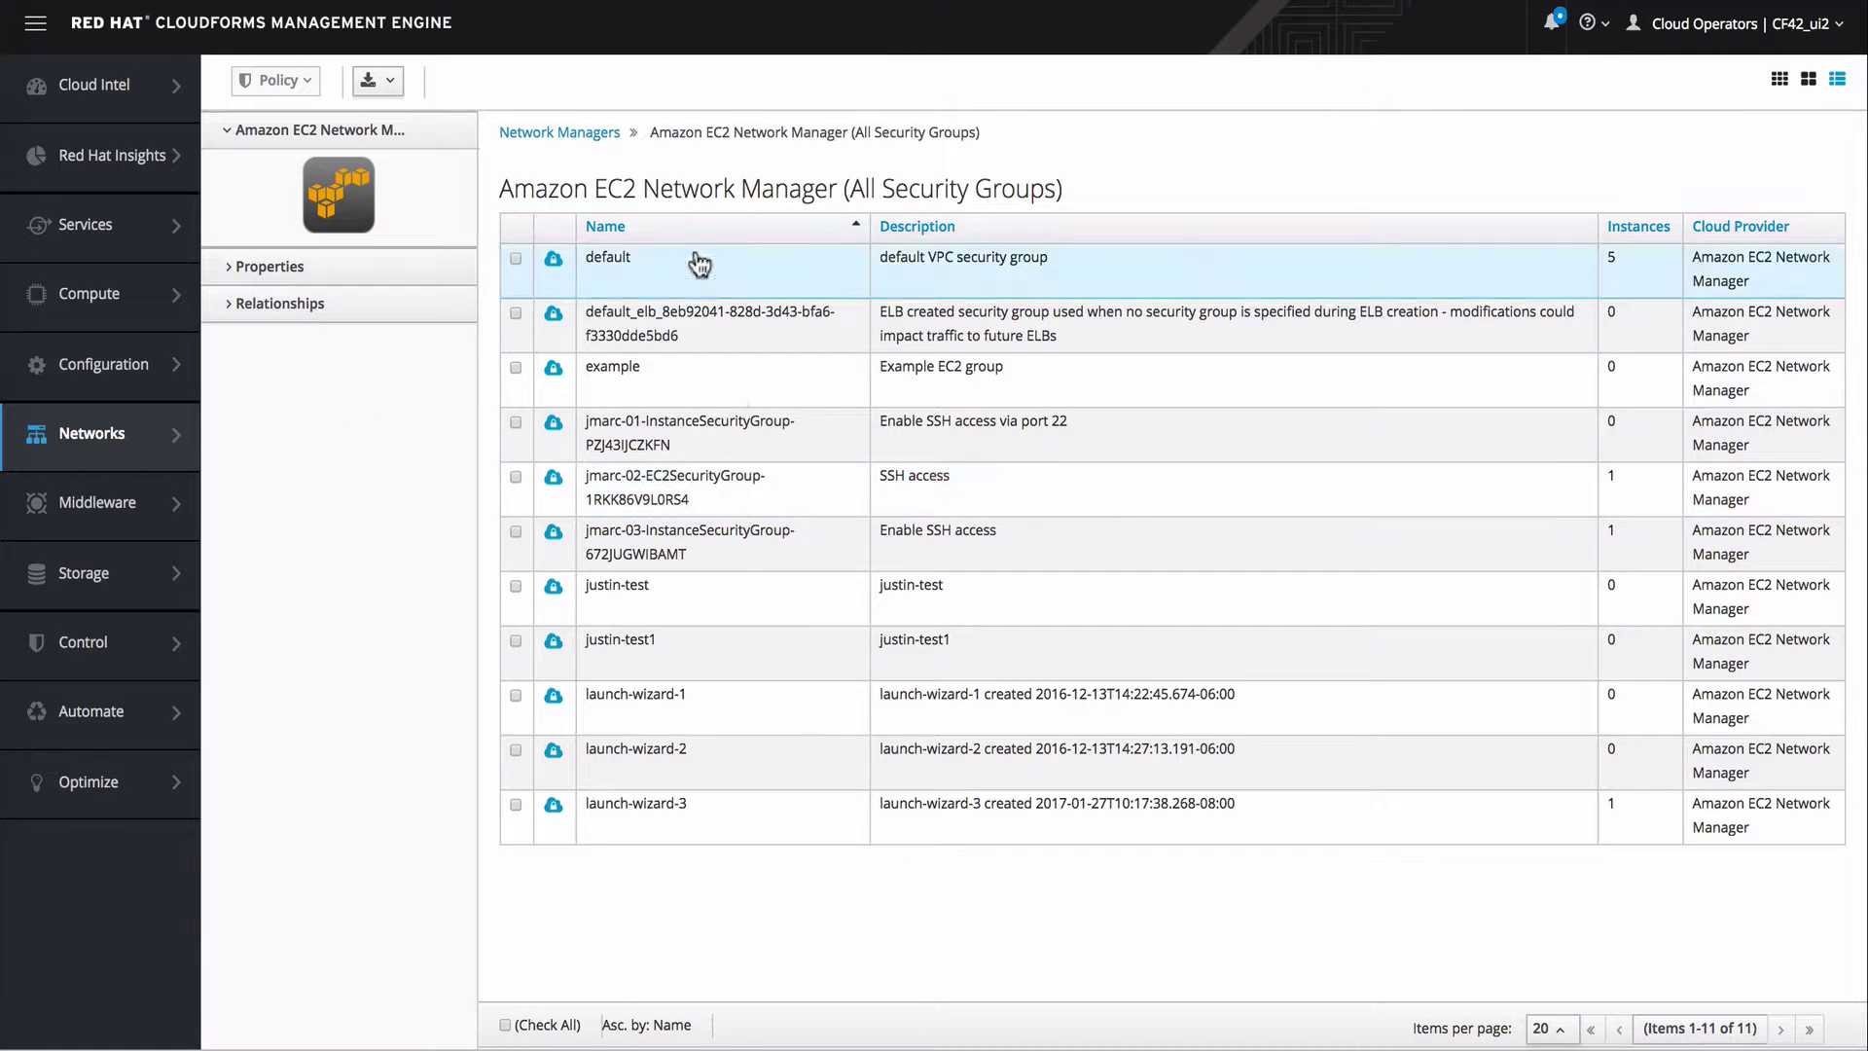
pyautogui.click(577, 136)
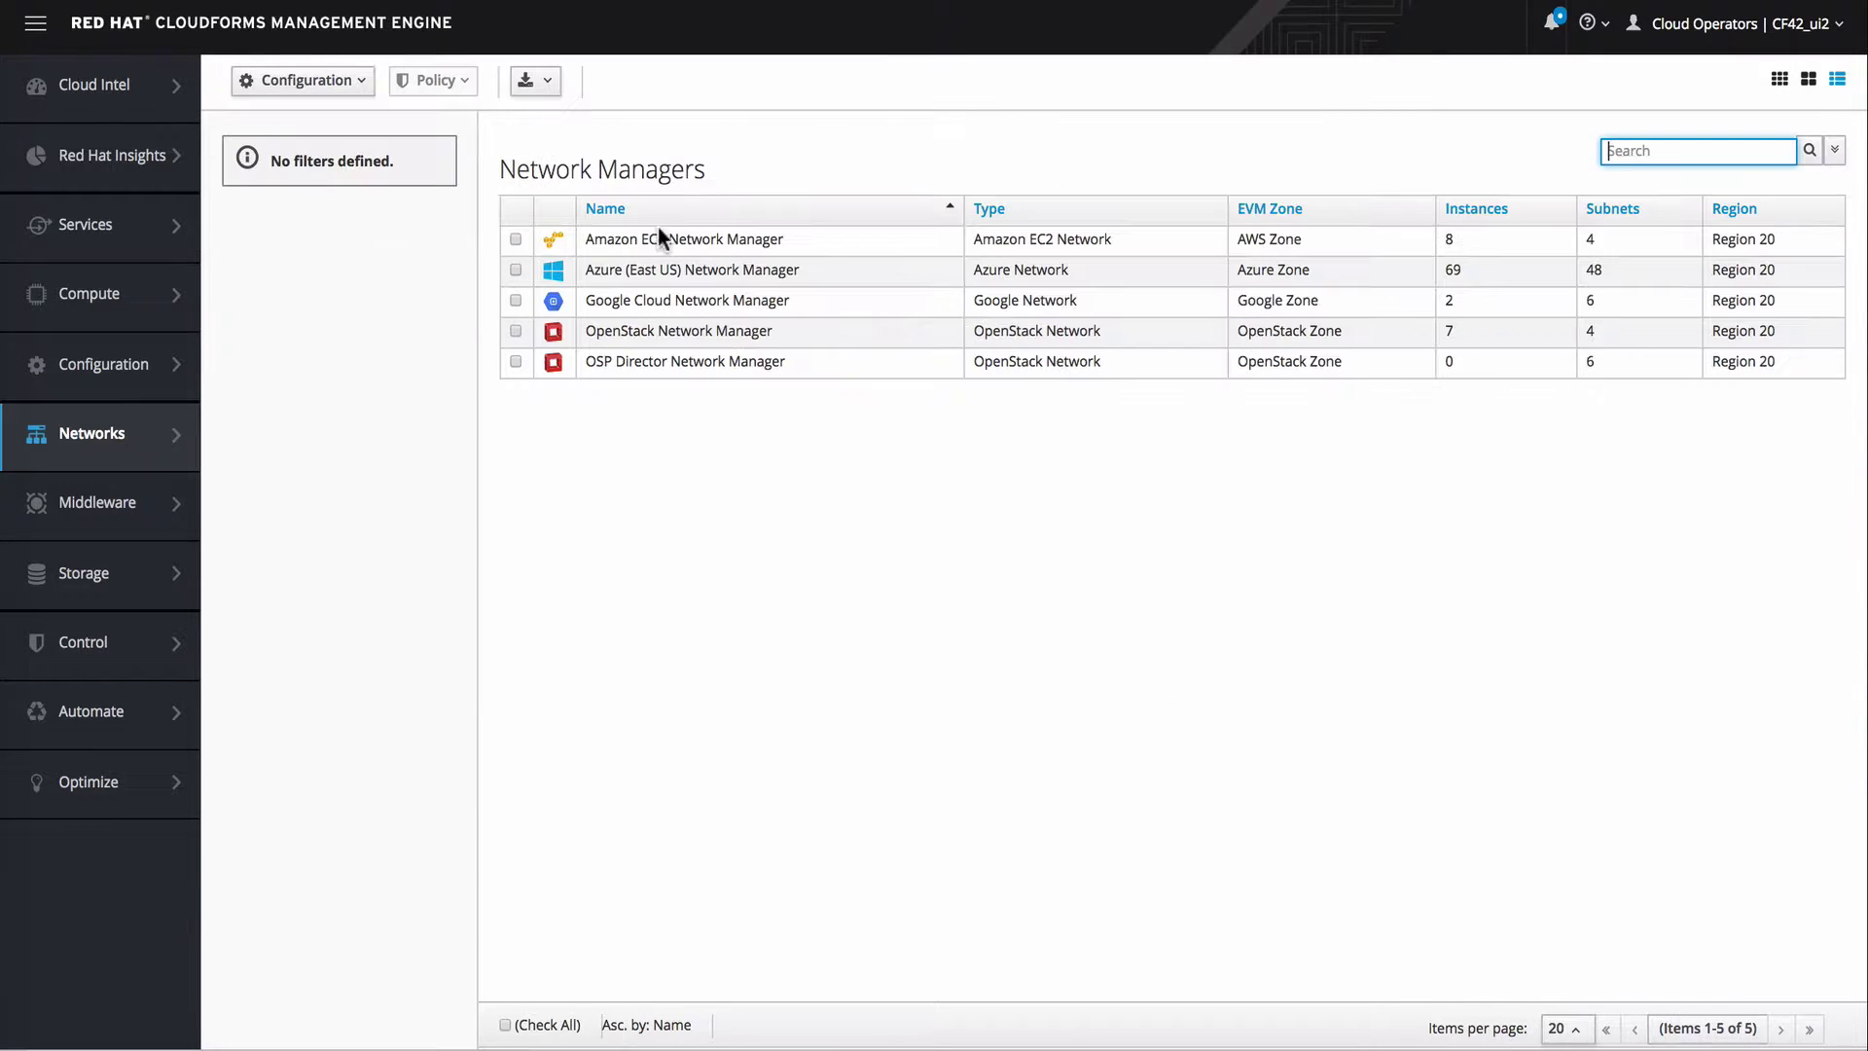
pyautogui.click(624, 248)
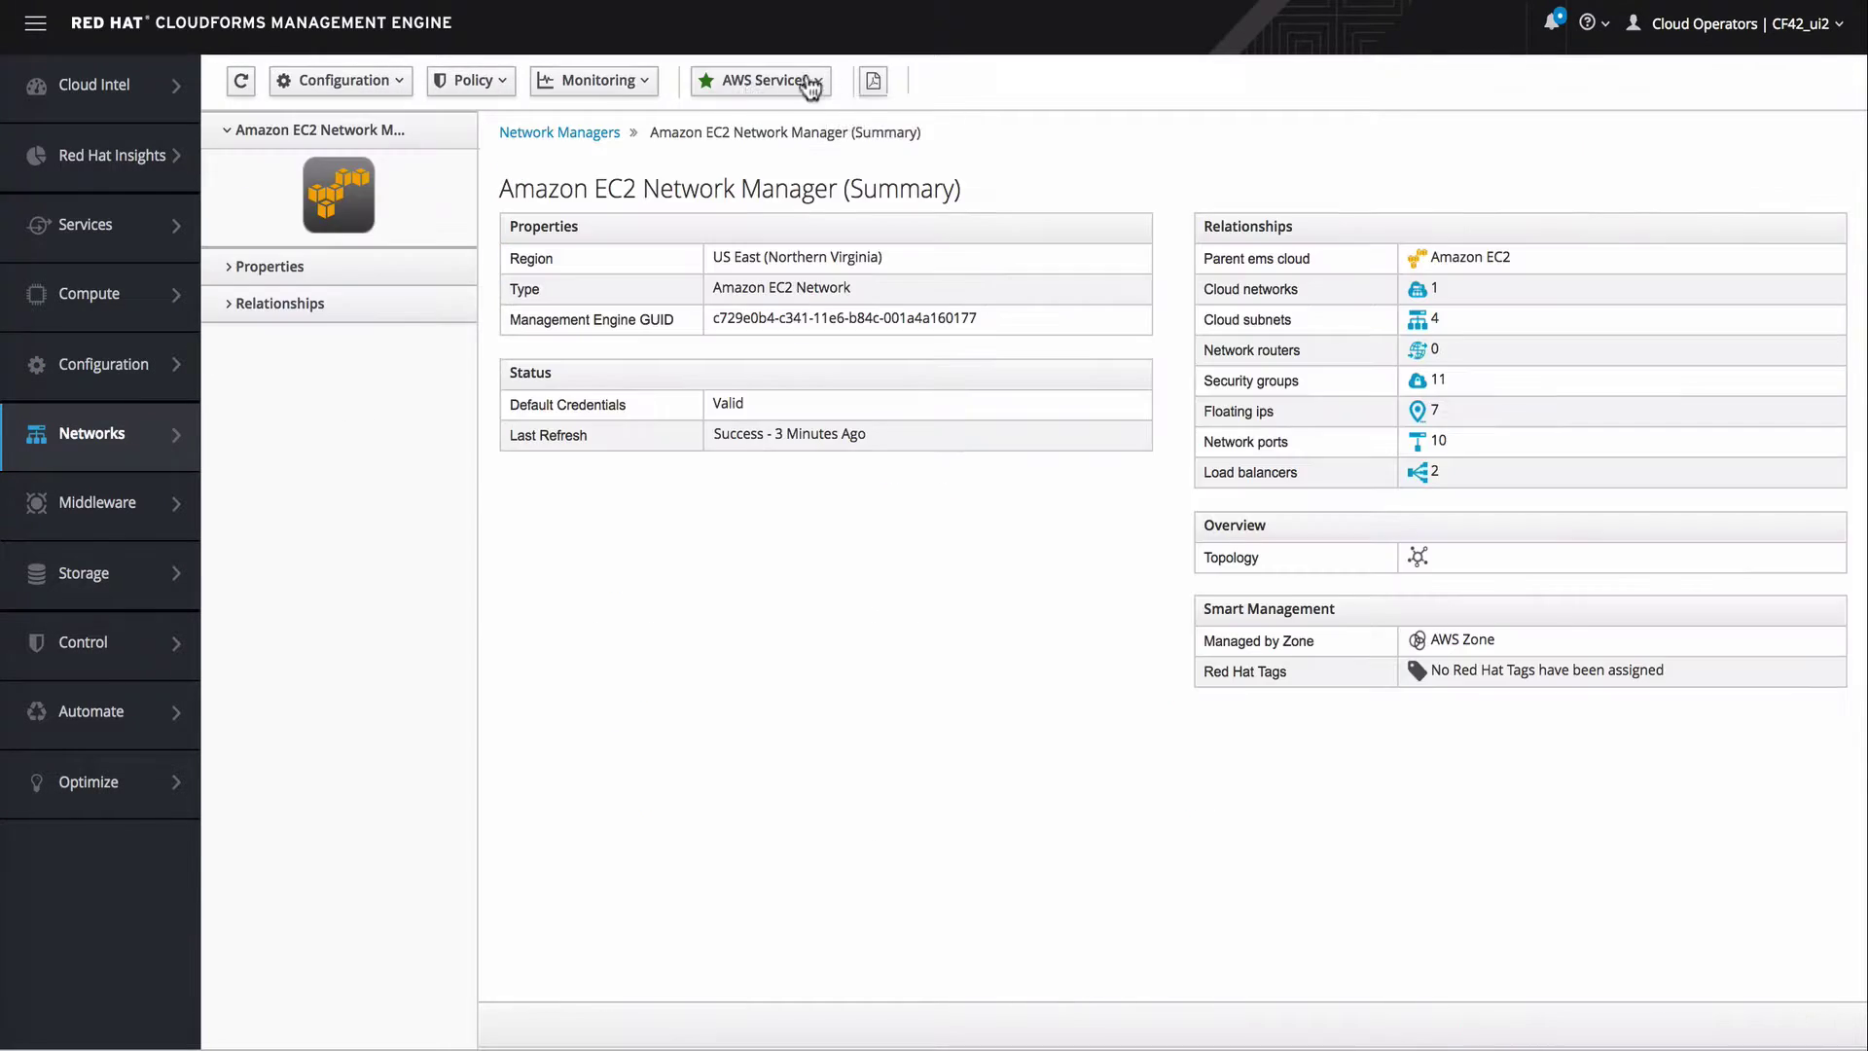
# Step: Submit a Manage AWS VPC Security Group request with the Destroy action for the security group justin-test1
pyautogui.click(762, 82)
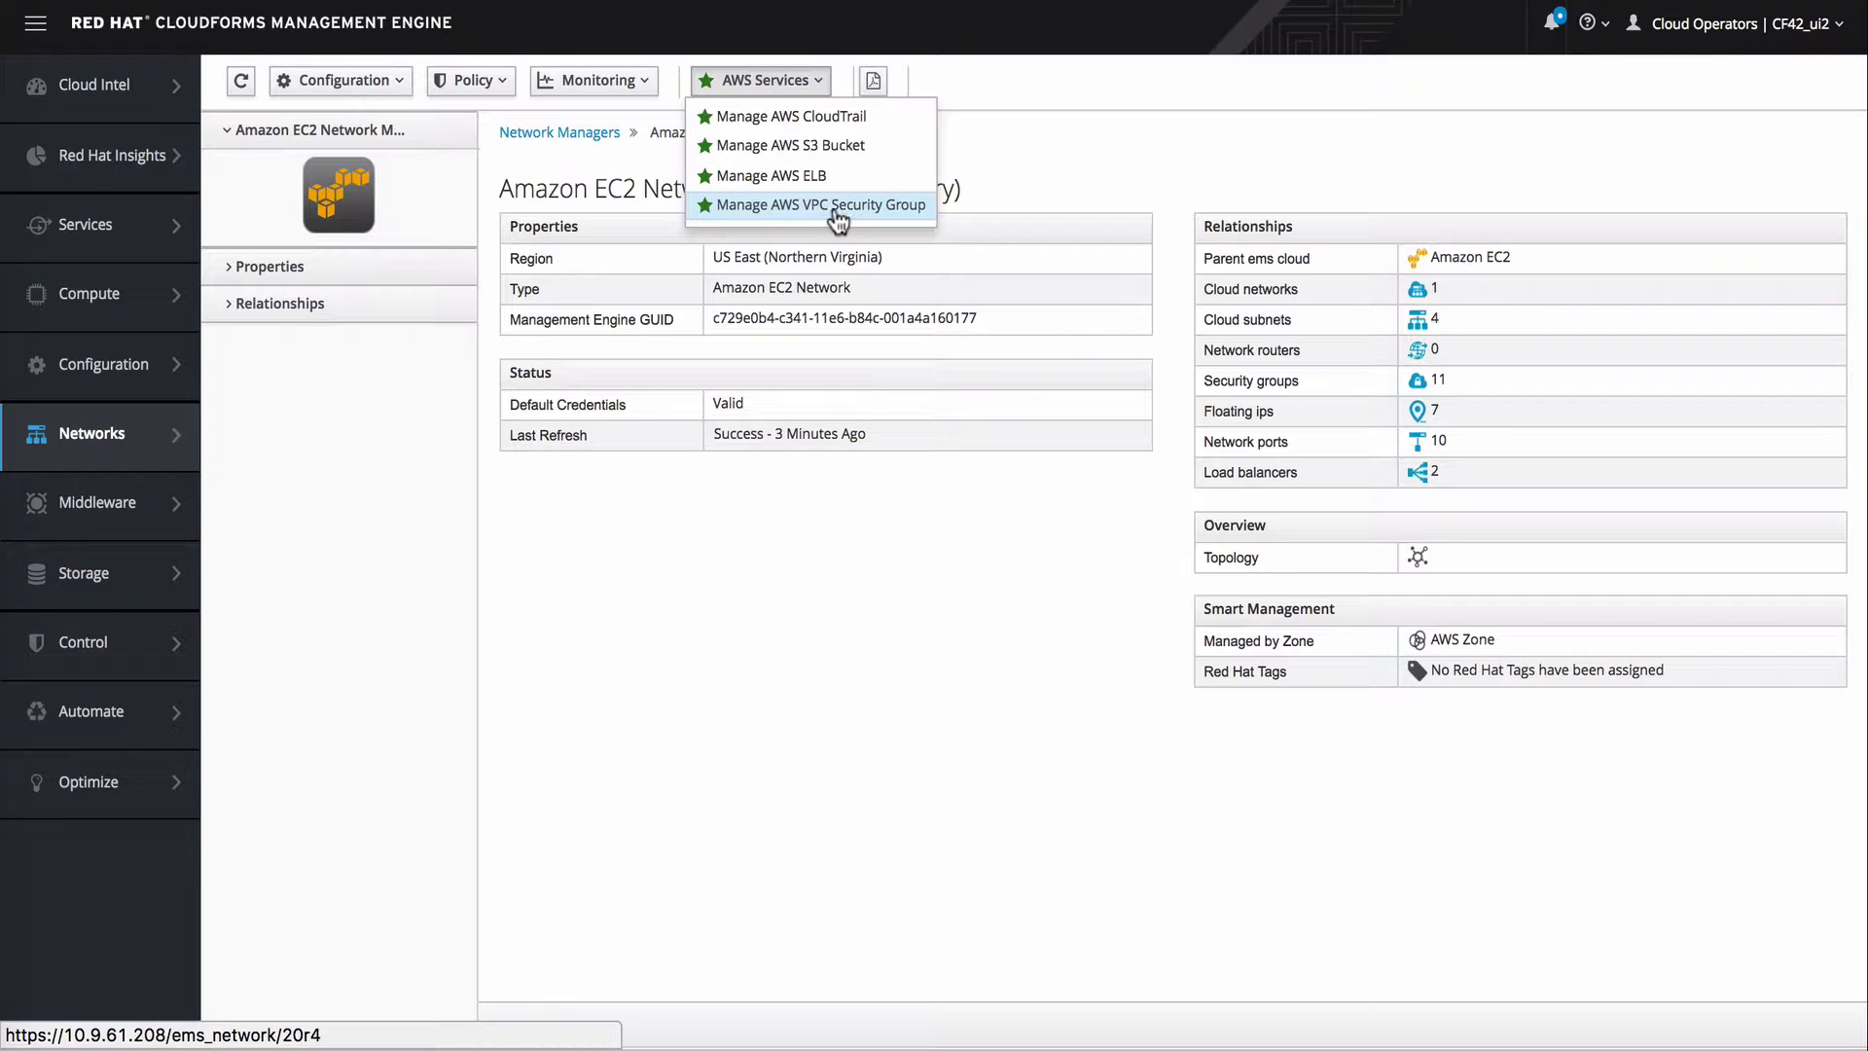
pyautogui.click(835, 212)
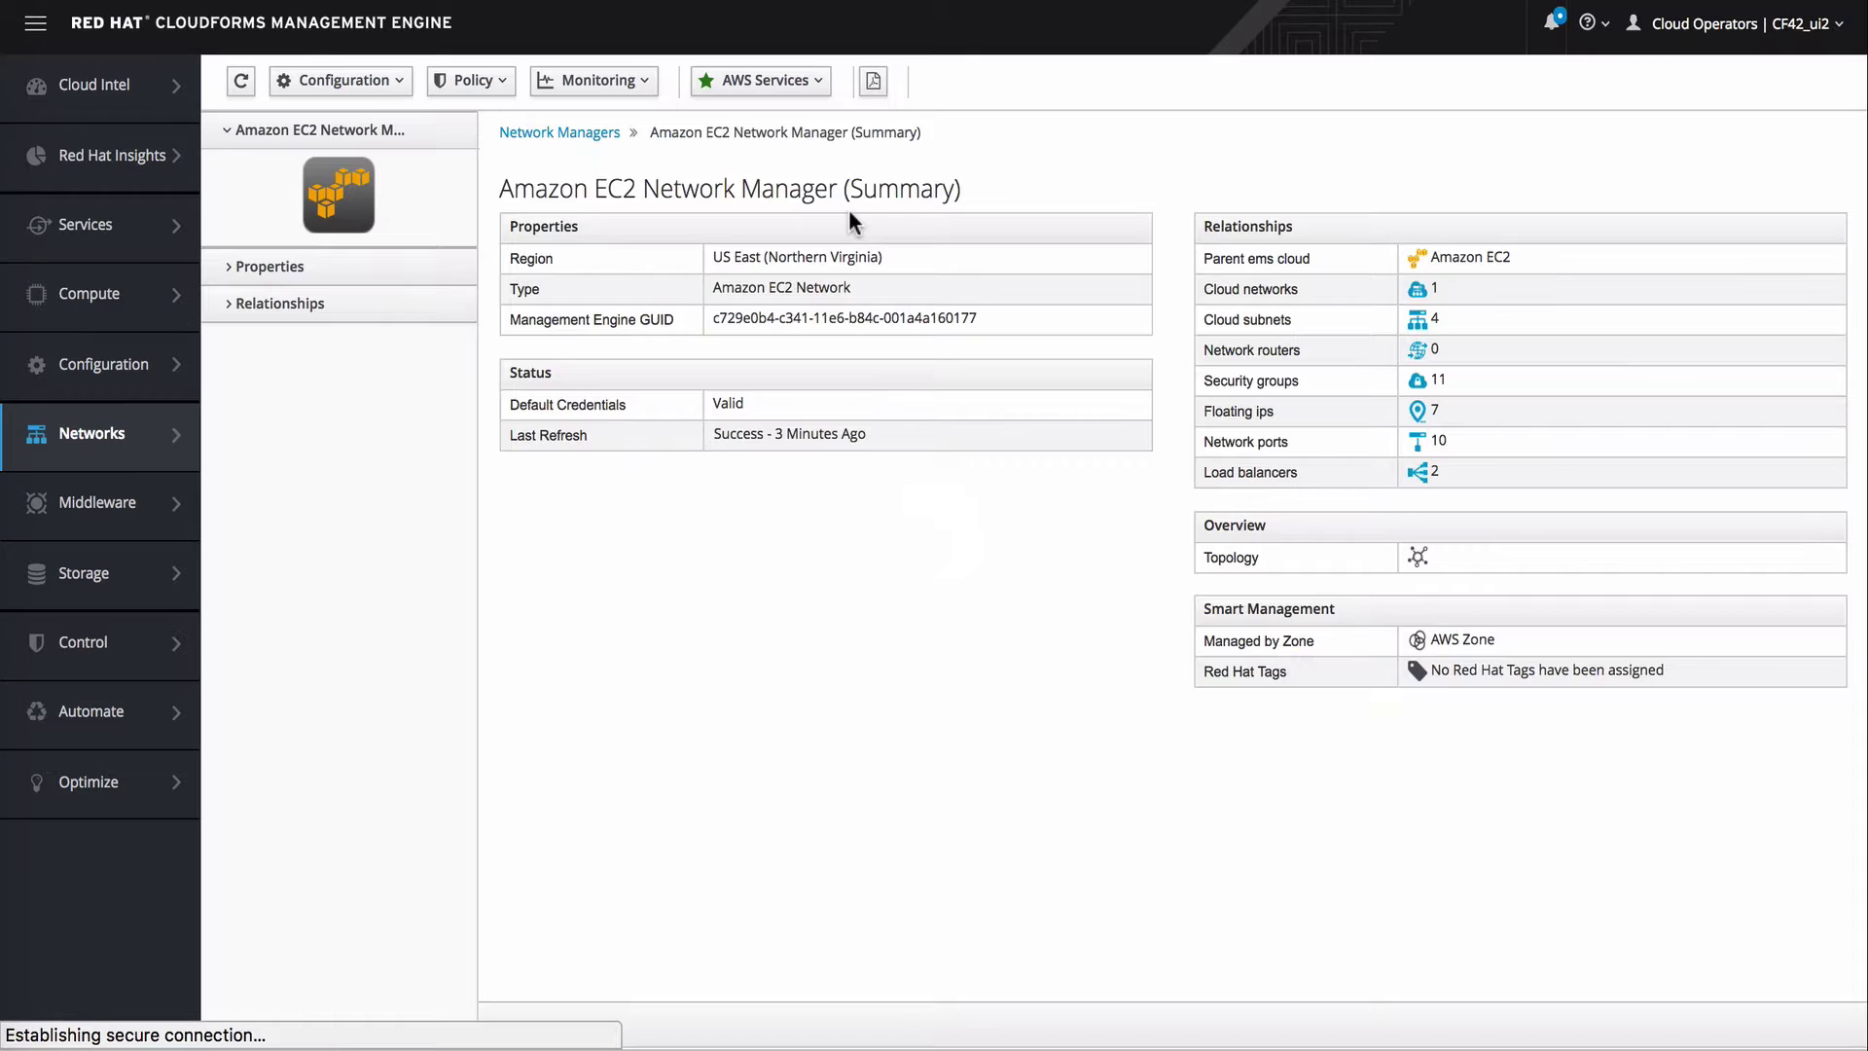
pyautogui.click(659, 189)
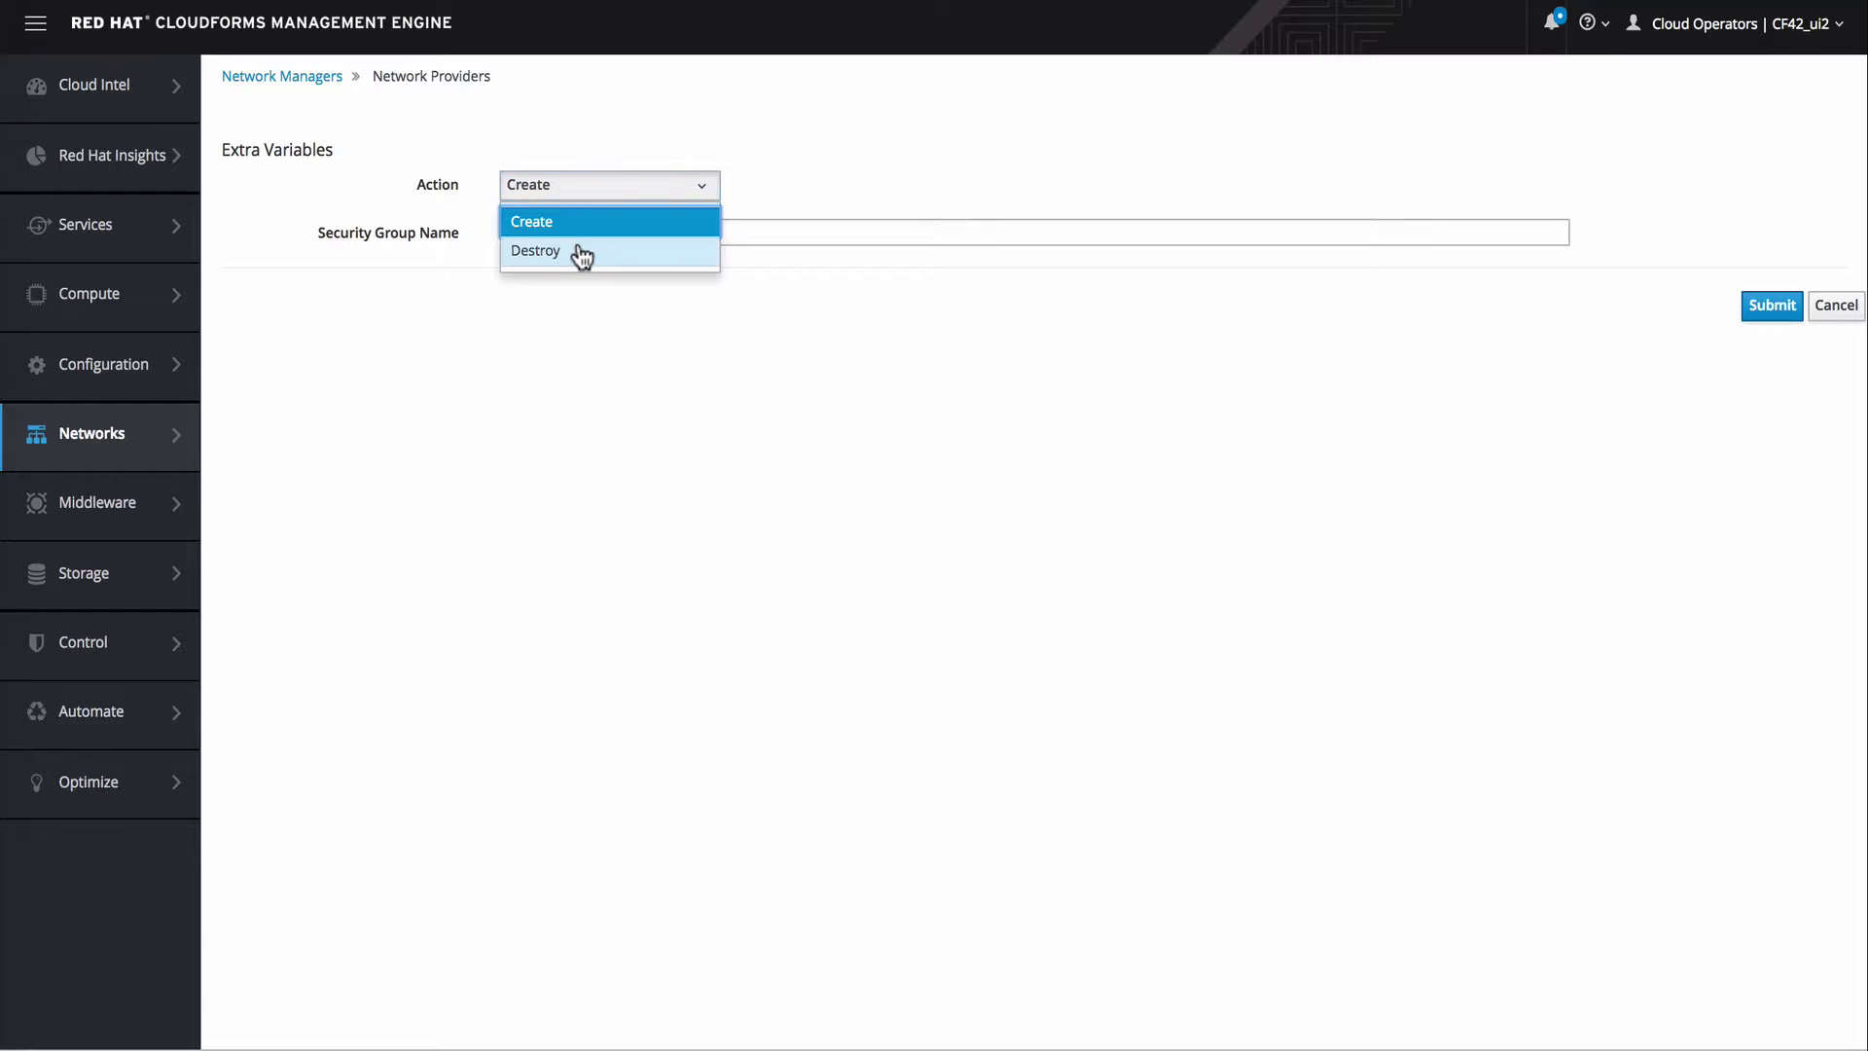
pyautogui.click(579, 254)
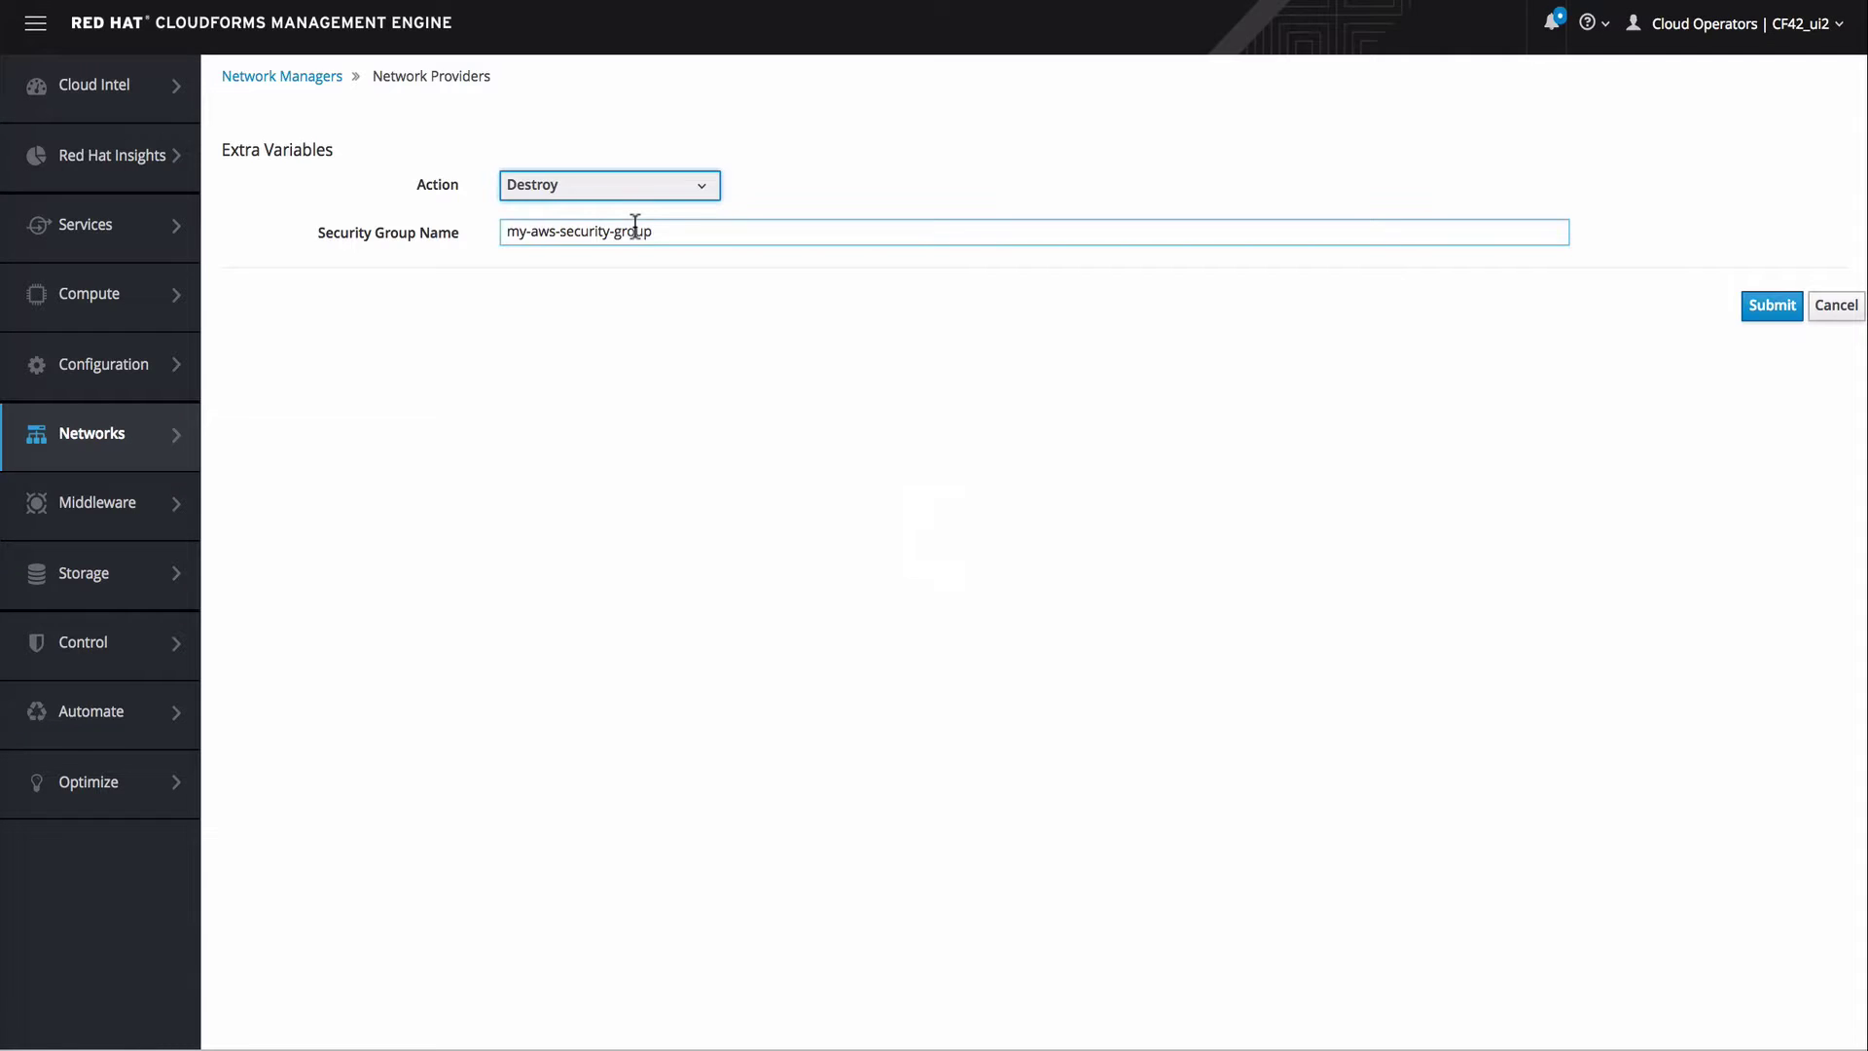
pyautogui.click(636, 229)
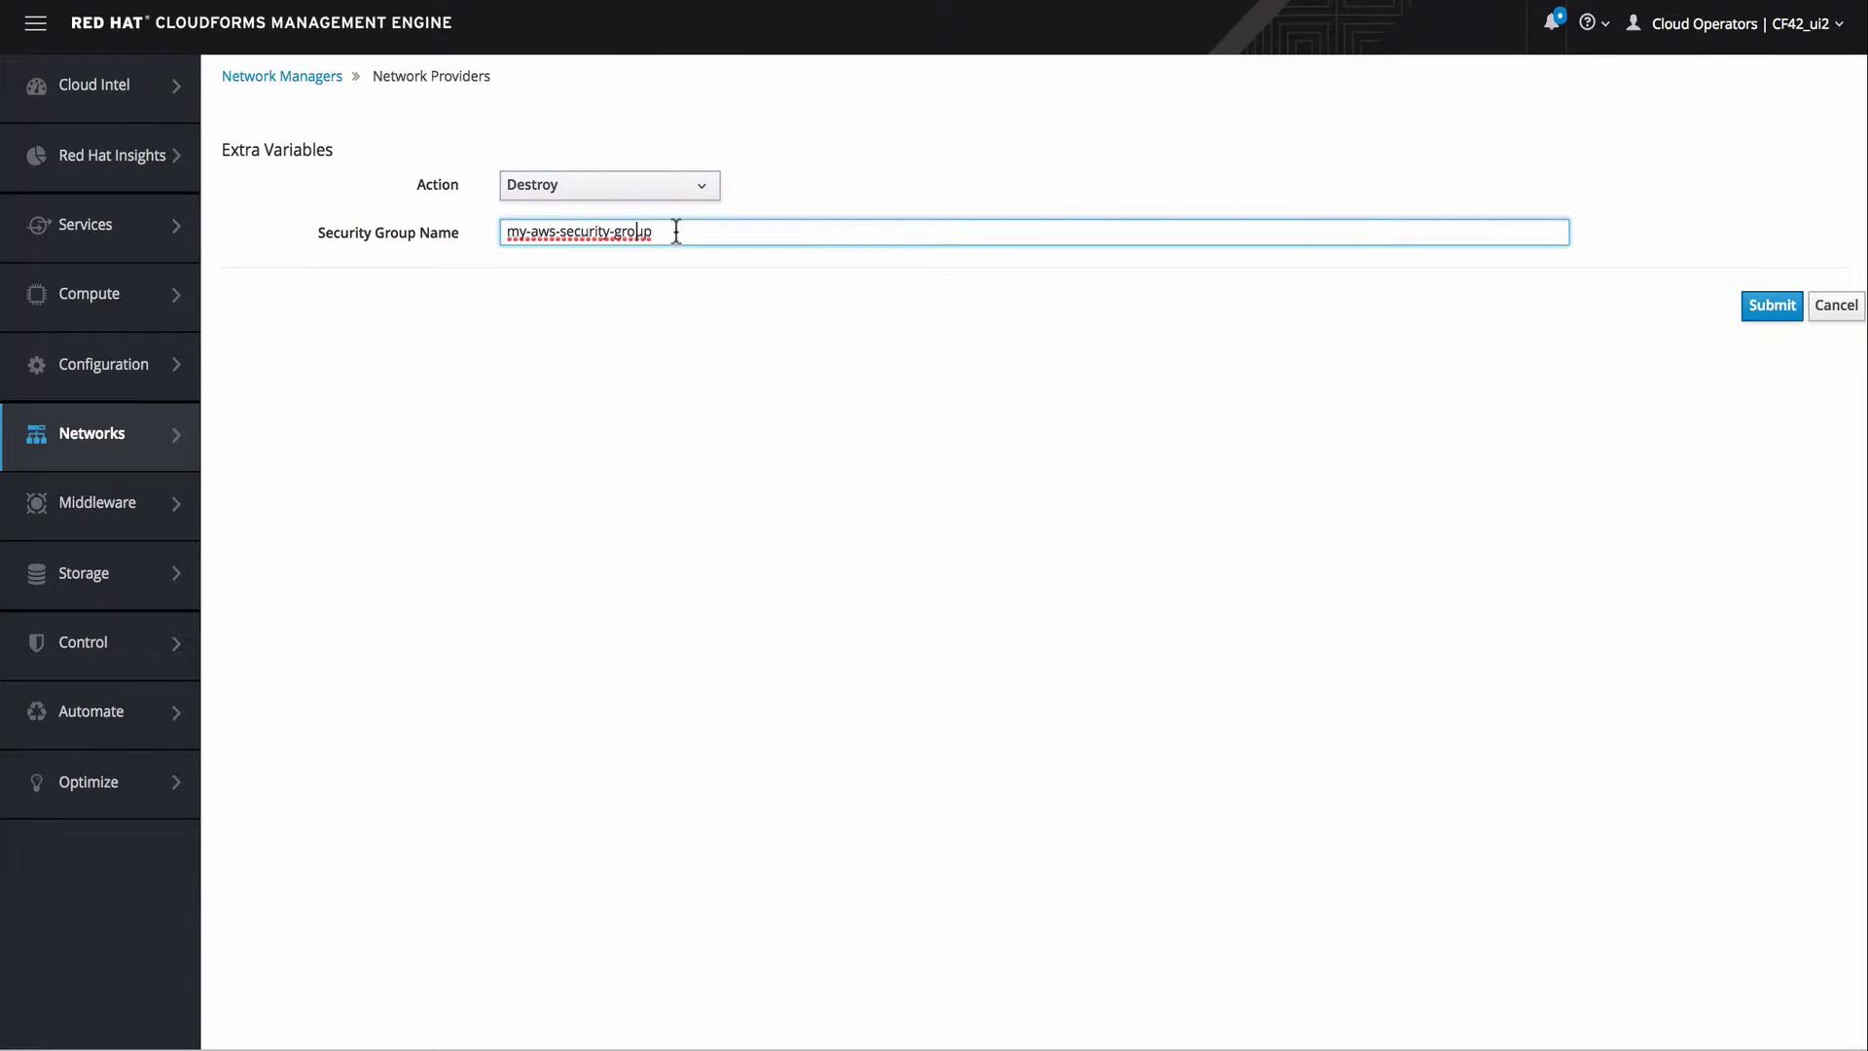
pyautogui.moveTo(672, 231); pyautogui.dragTo(440, 221)
pyautogui.write('justin-test1')
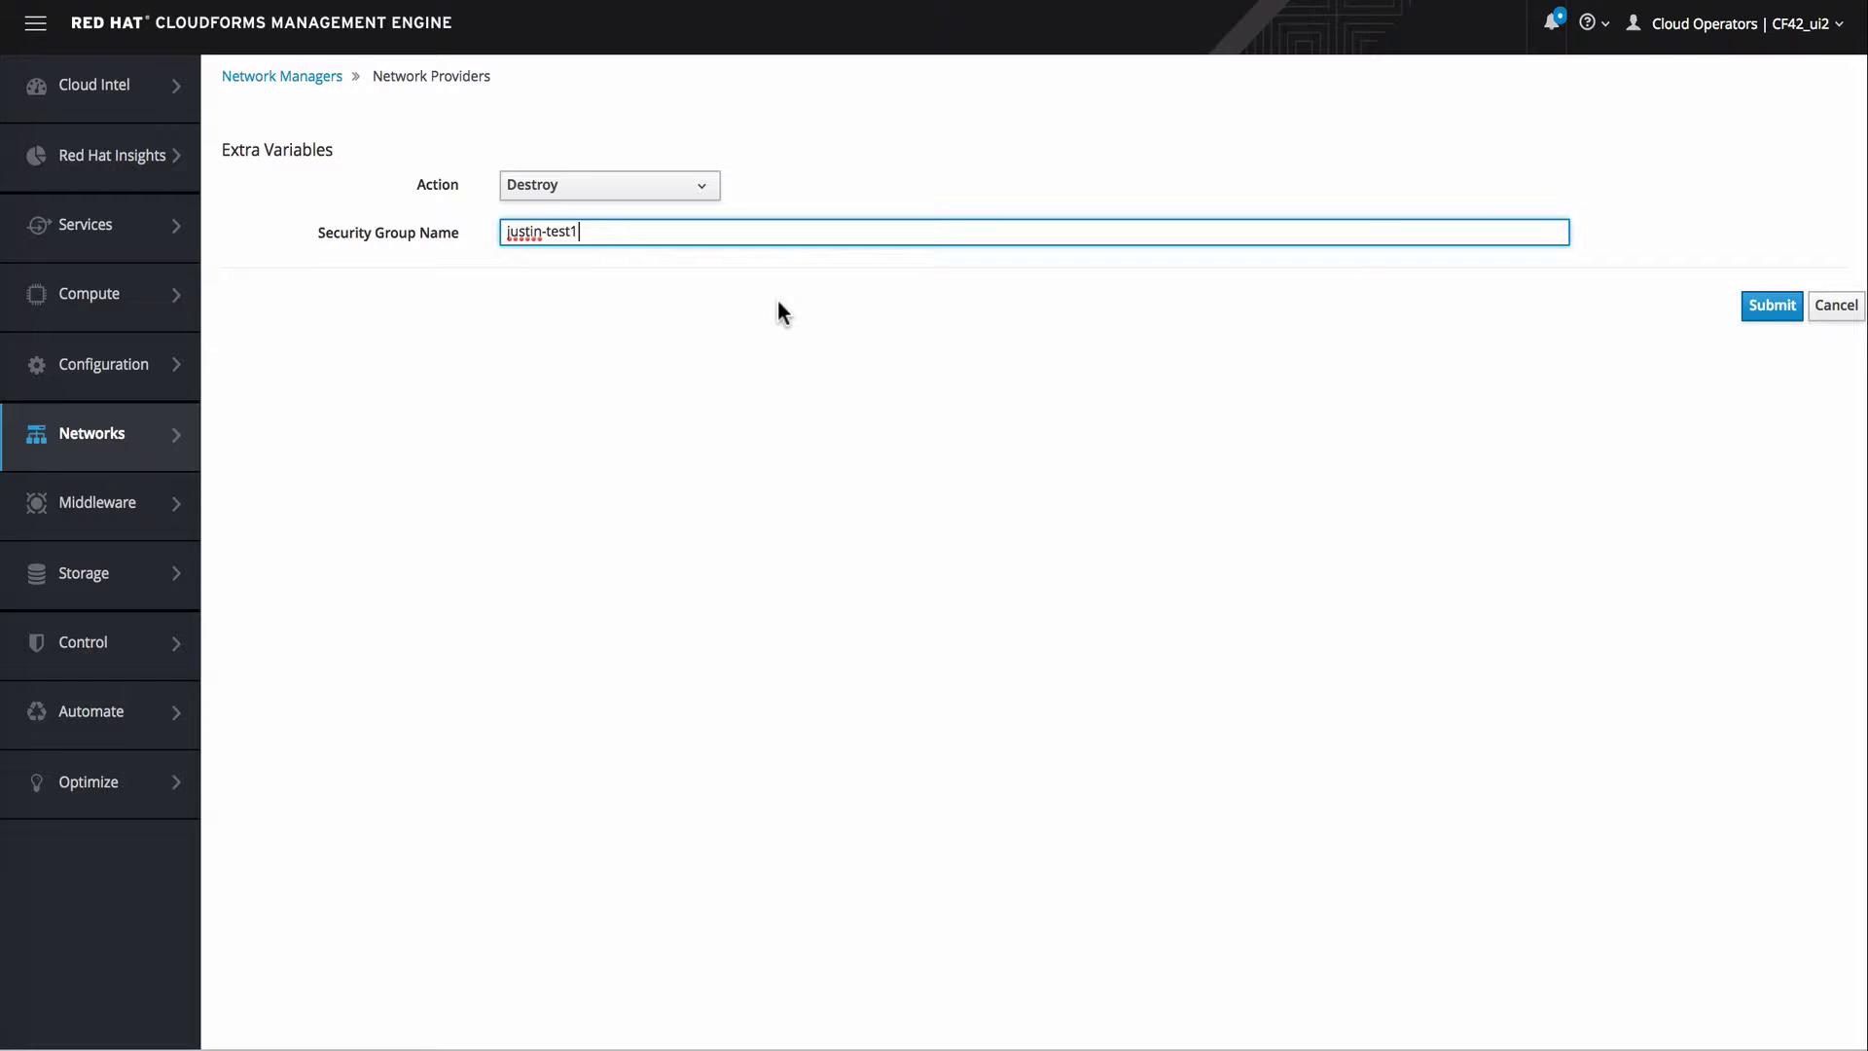
pyautogui.click(1771, 313)
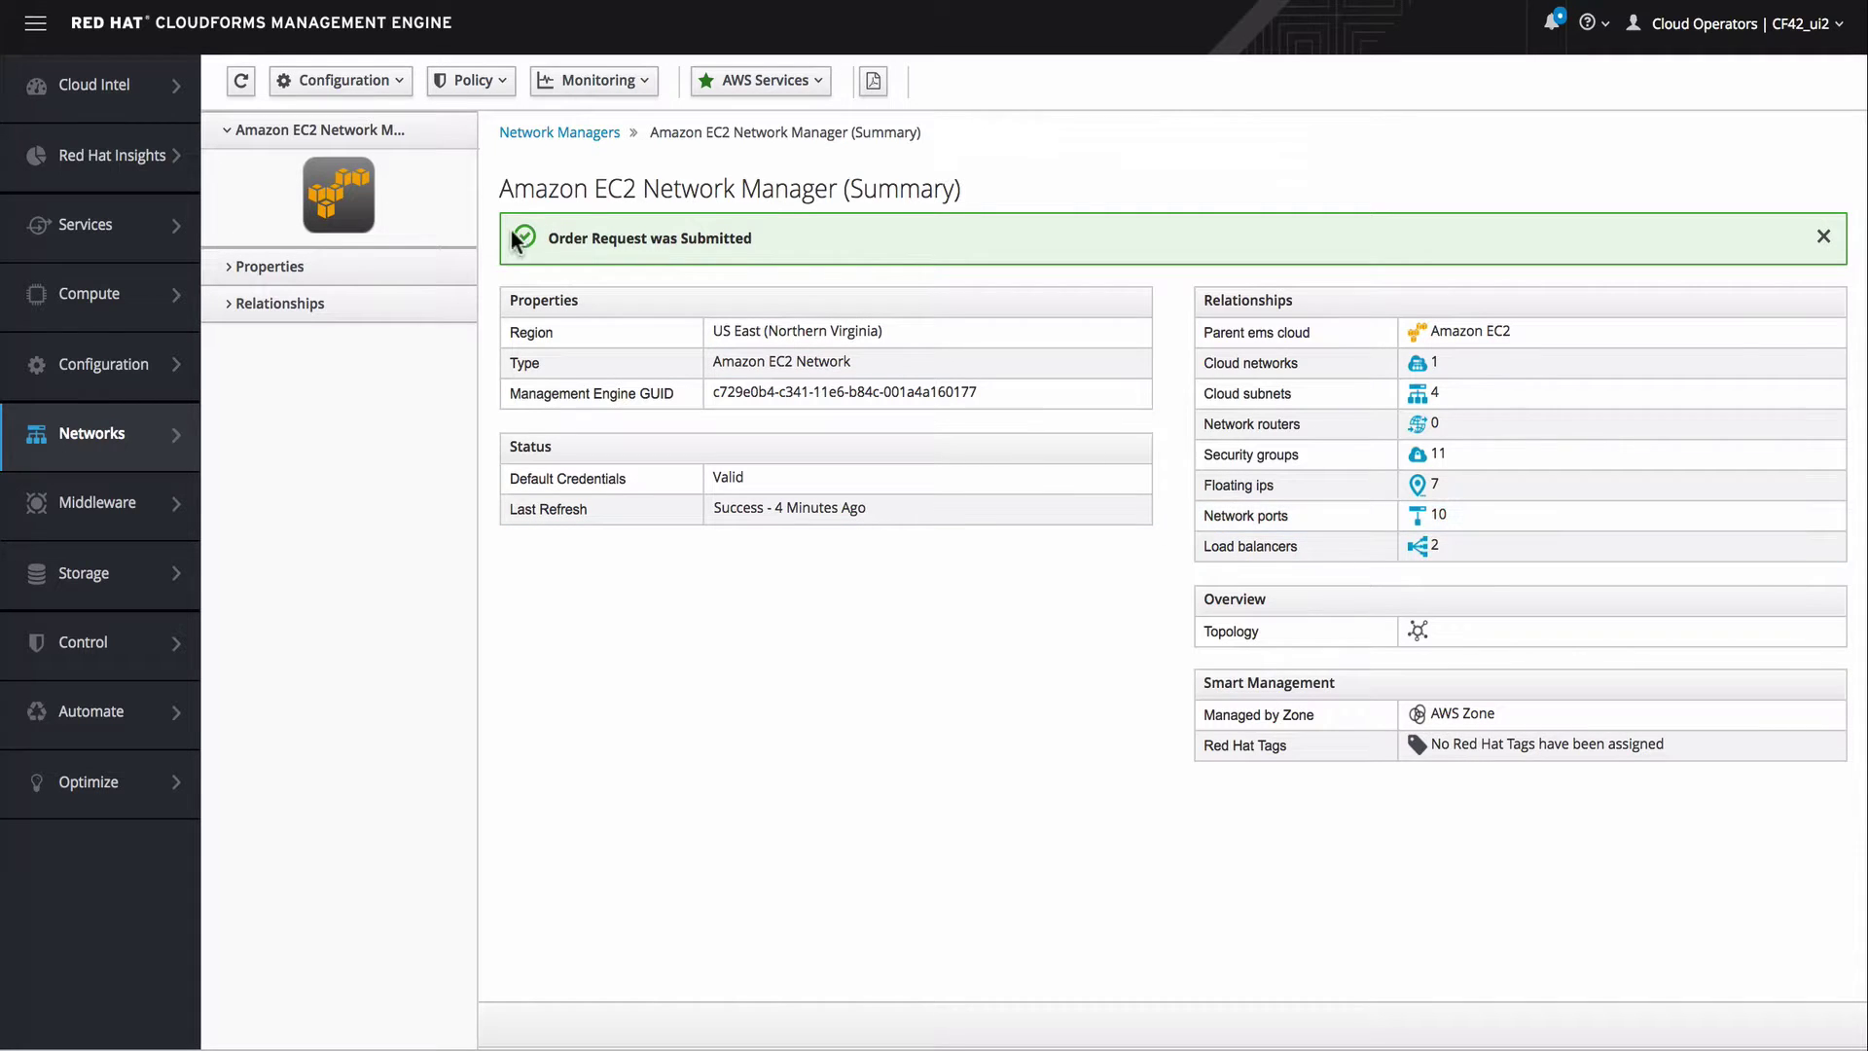
# Step: Refresh the Amazon EC2 Network Manager summary and list its security groups
pyautogui.click(242, 84)
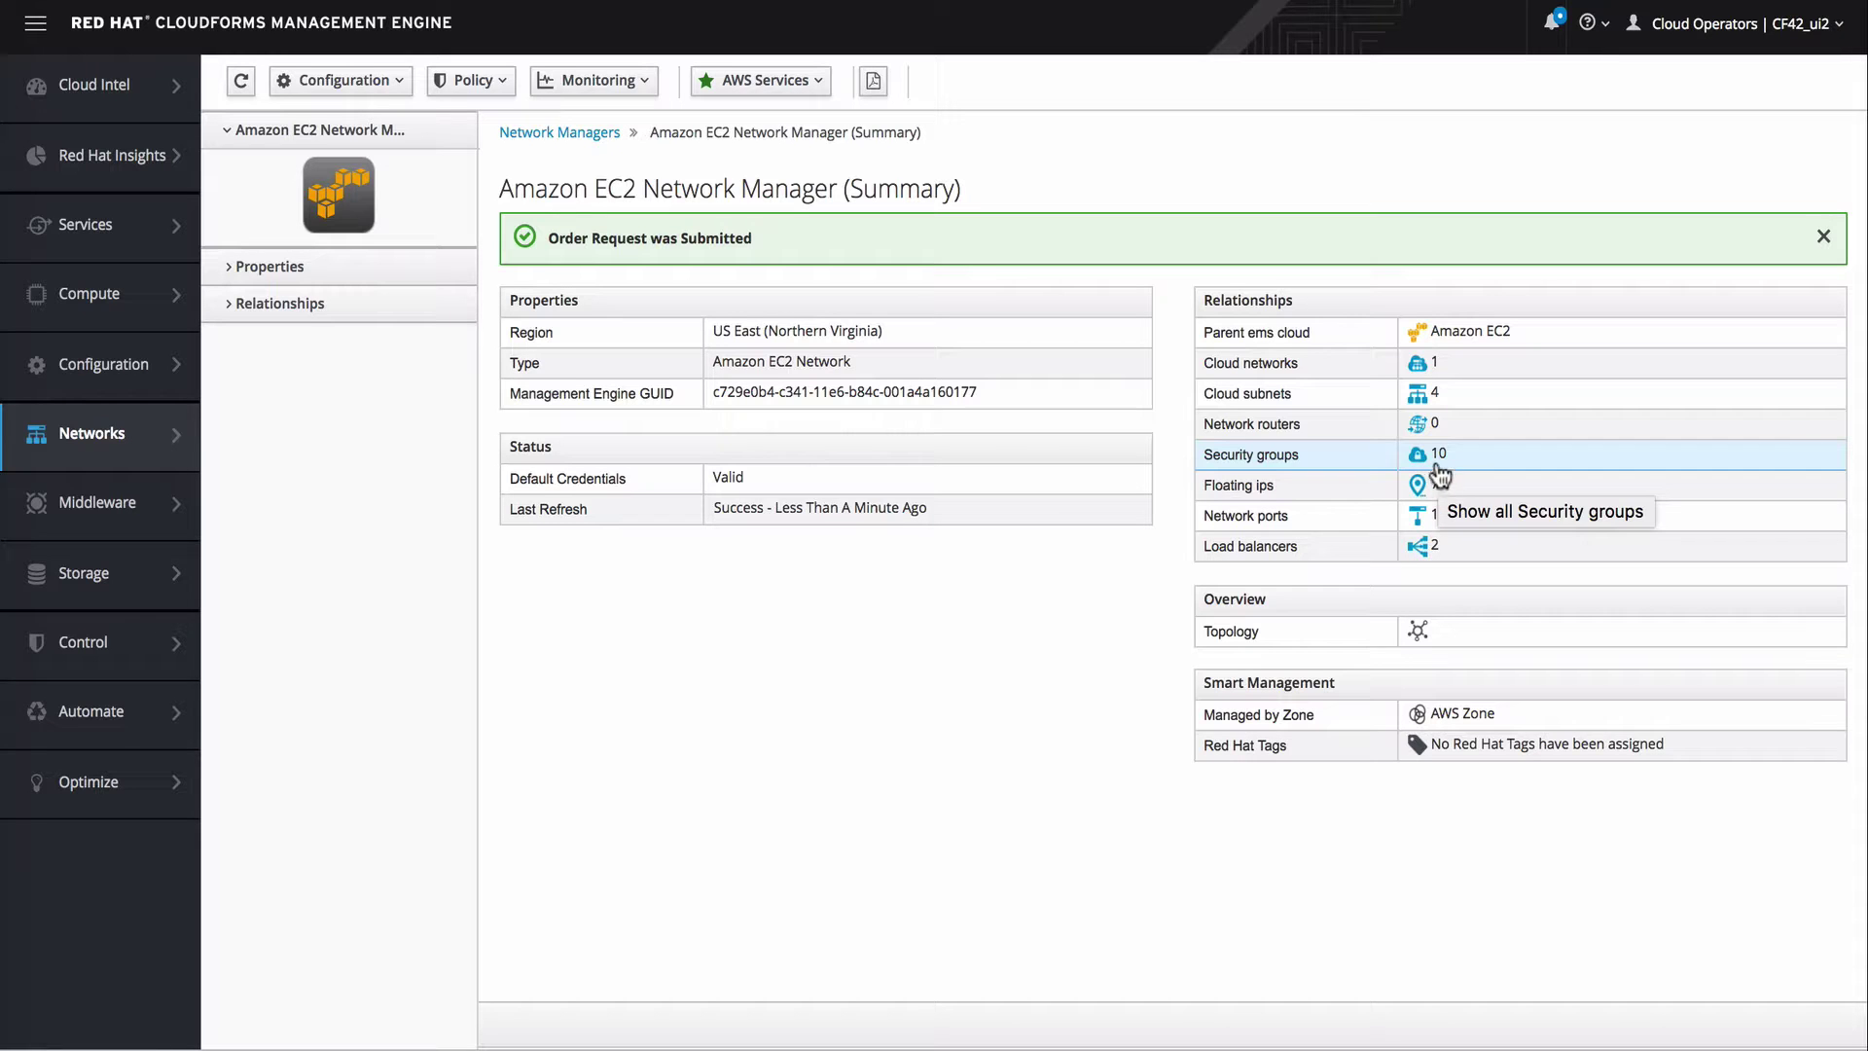
pyautogui.click(1421, 461)
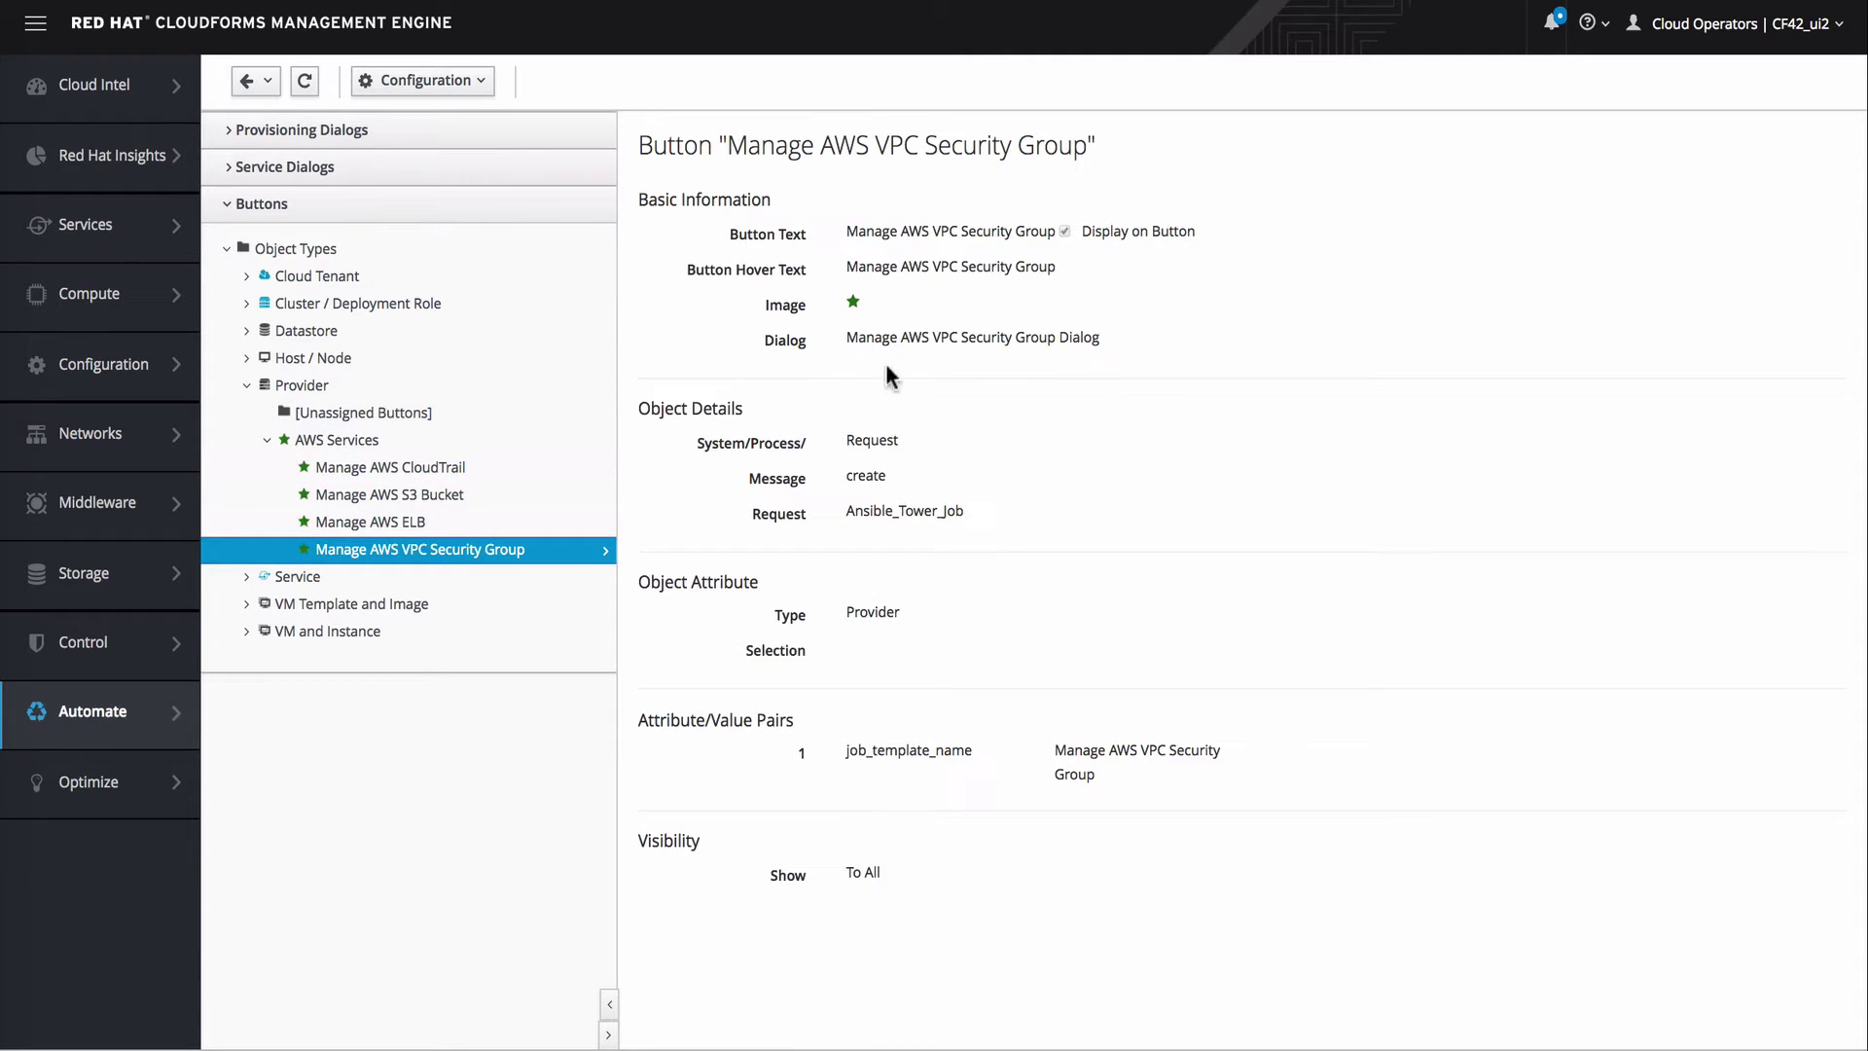
# Step: Examine the Manage AWS VPC Security Group Dialog among the service dialogs, including its available Action options
pyautogui.click(232, 167)
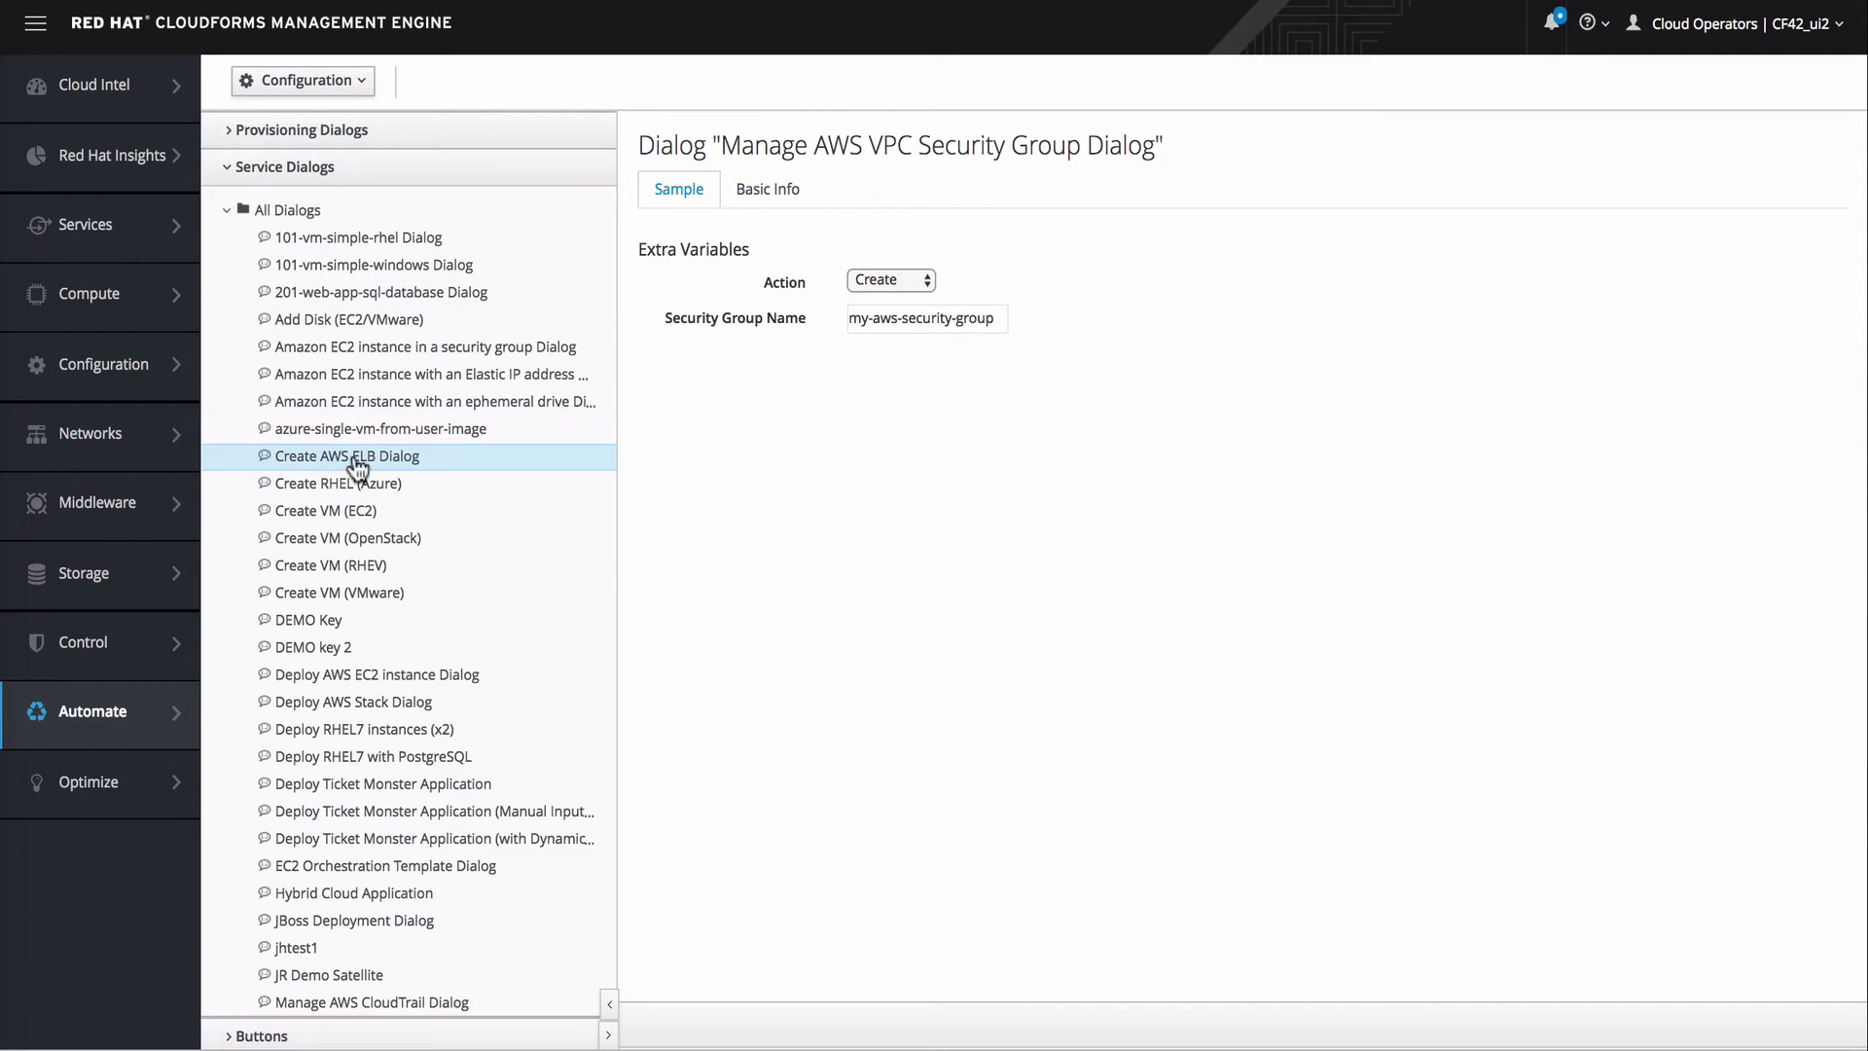
pyautogui.scroll(-5, 480, 907)
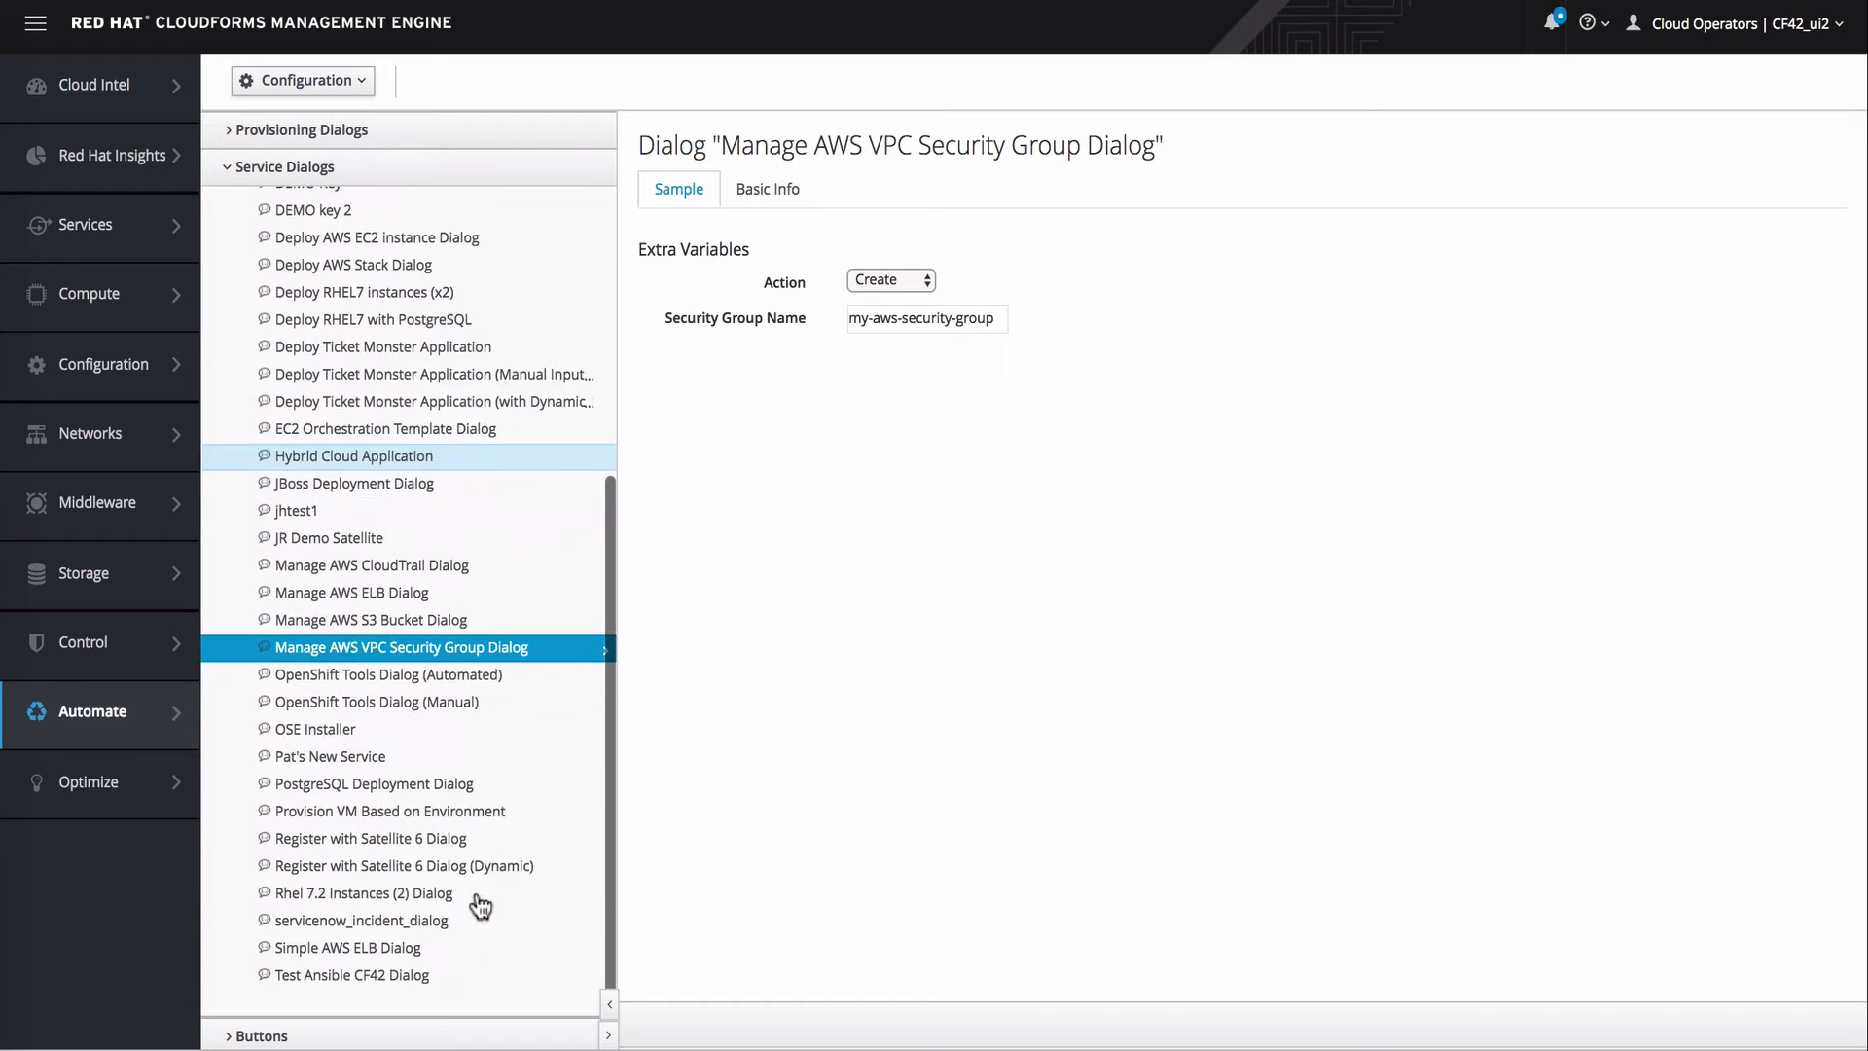
pyautogui.scroll(3, 480, 907)
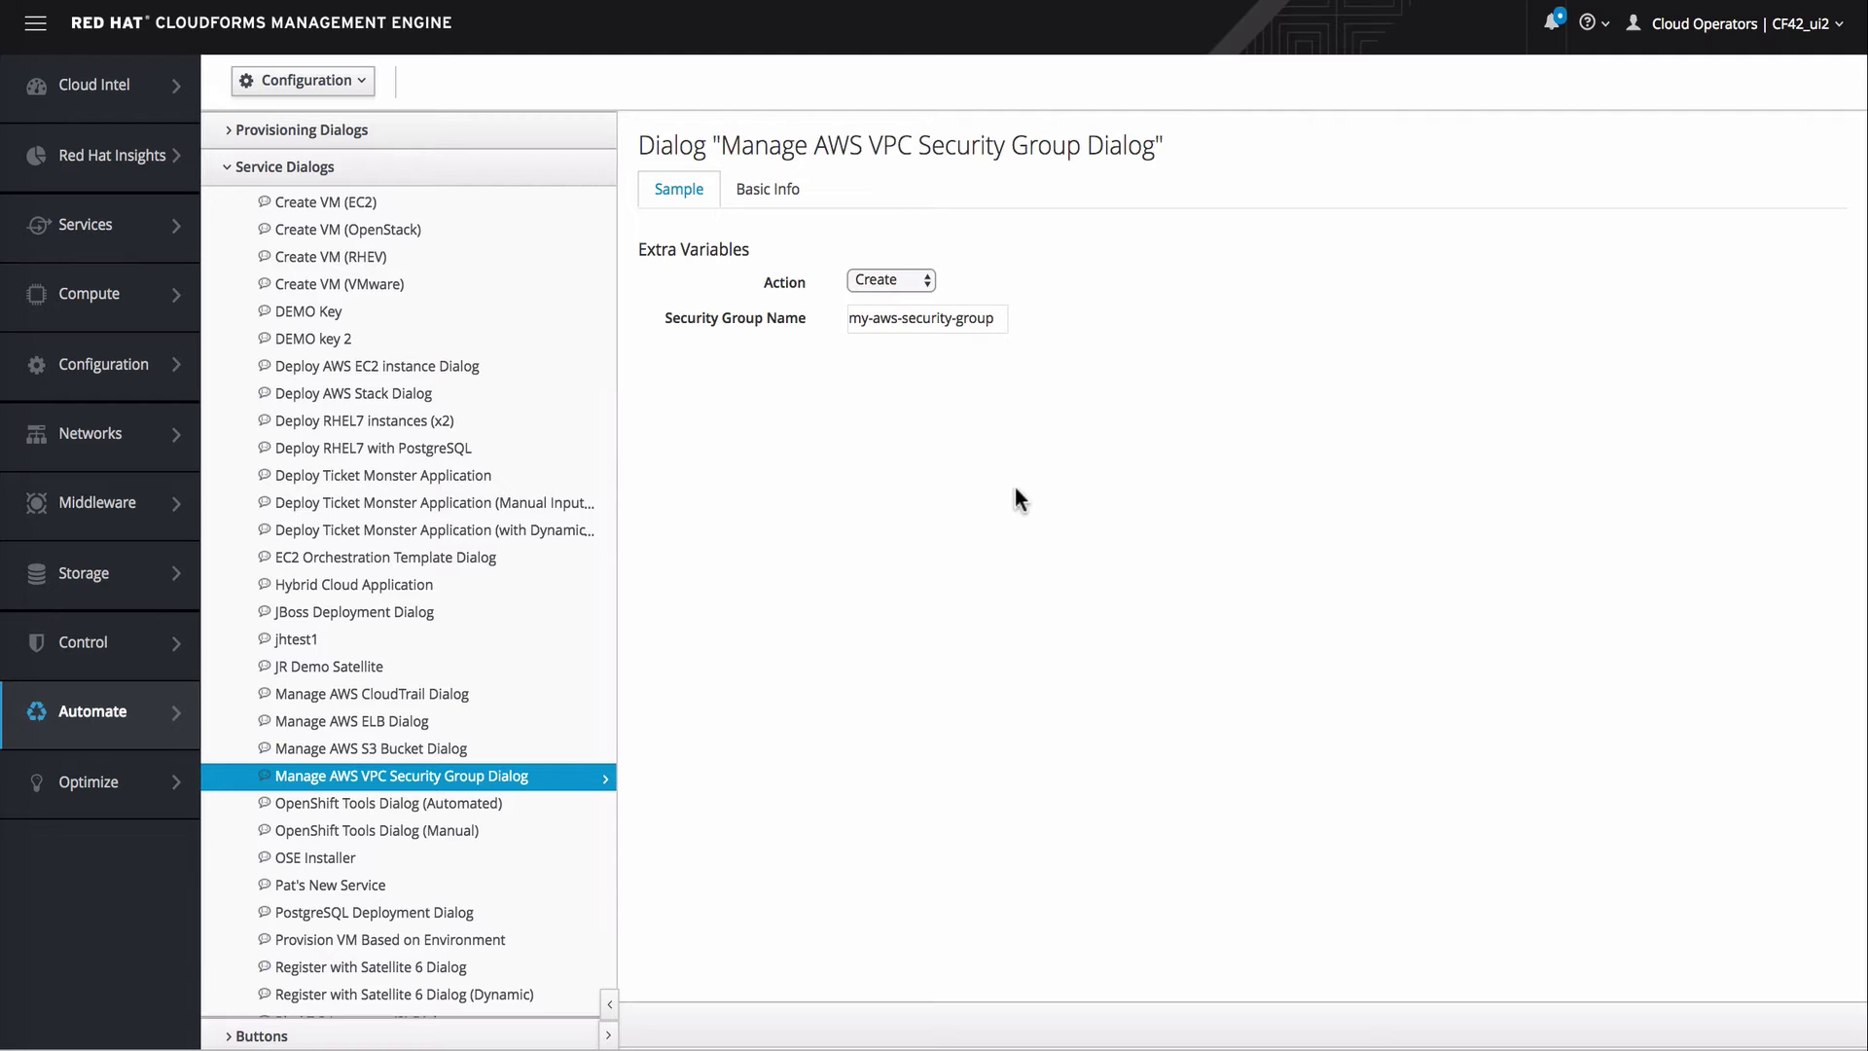
pyautogui.click(928, 282)
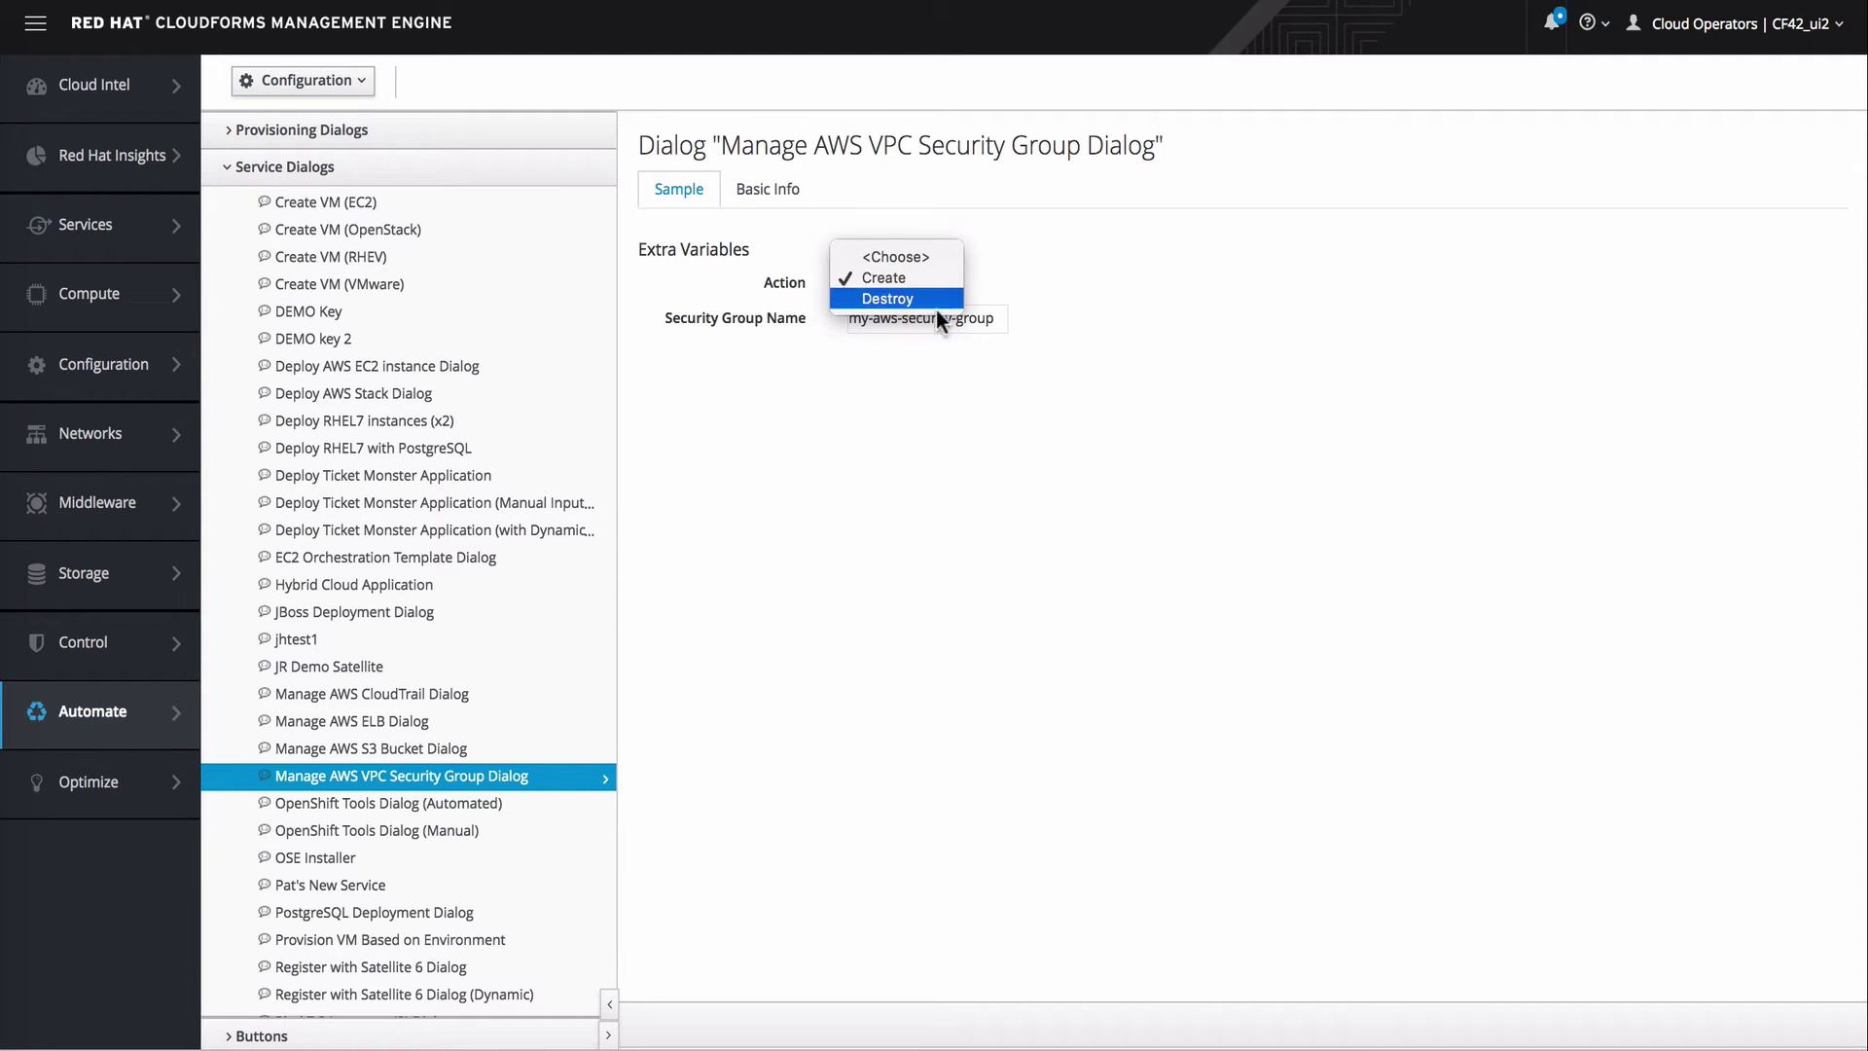
pyautogui.click(1062, 422)
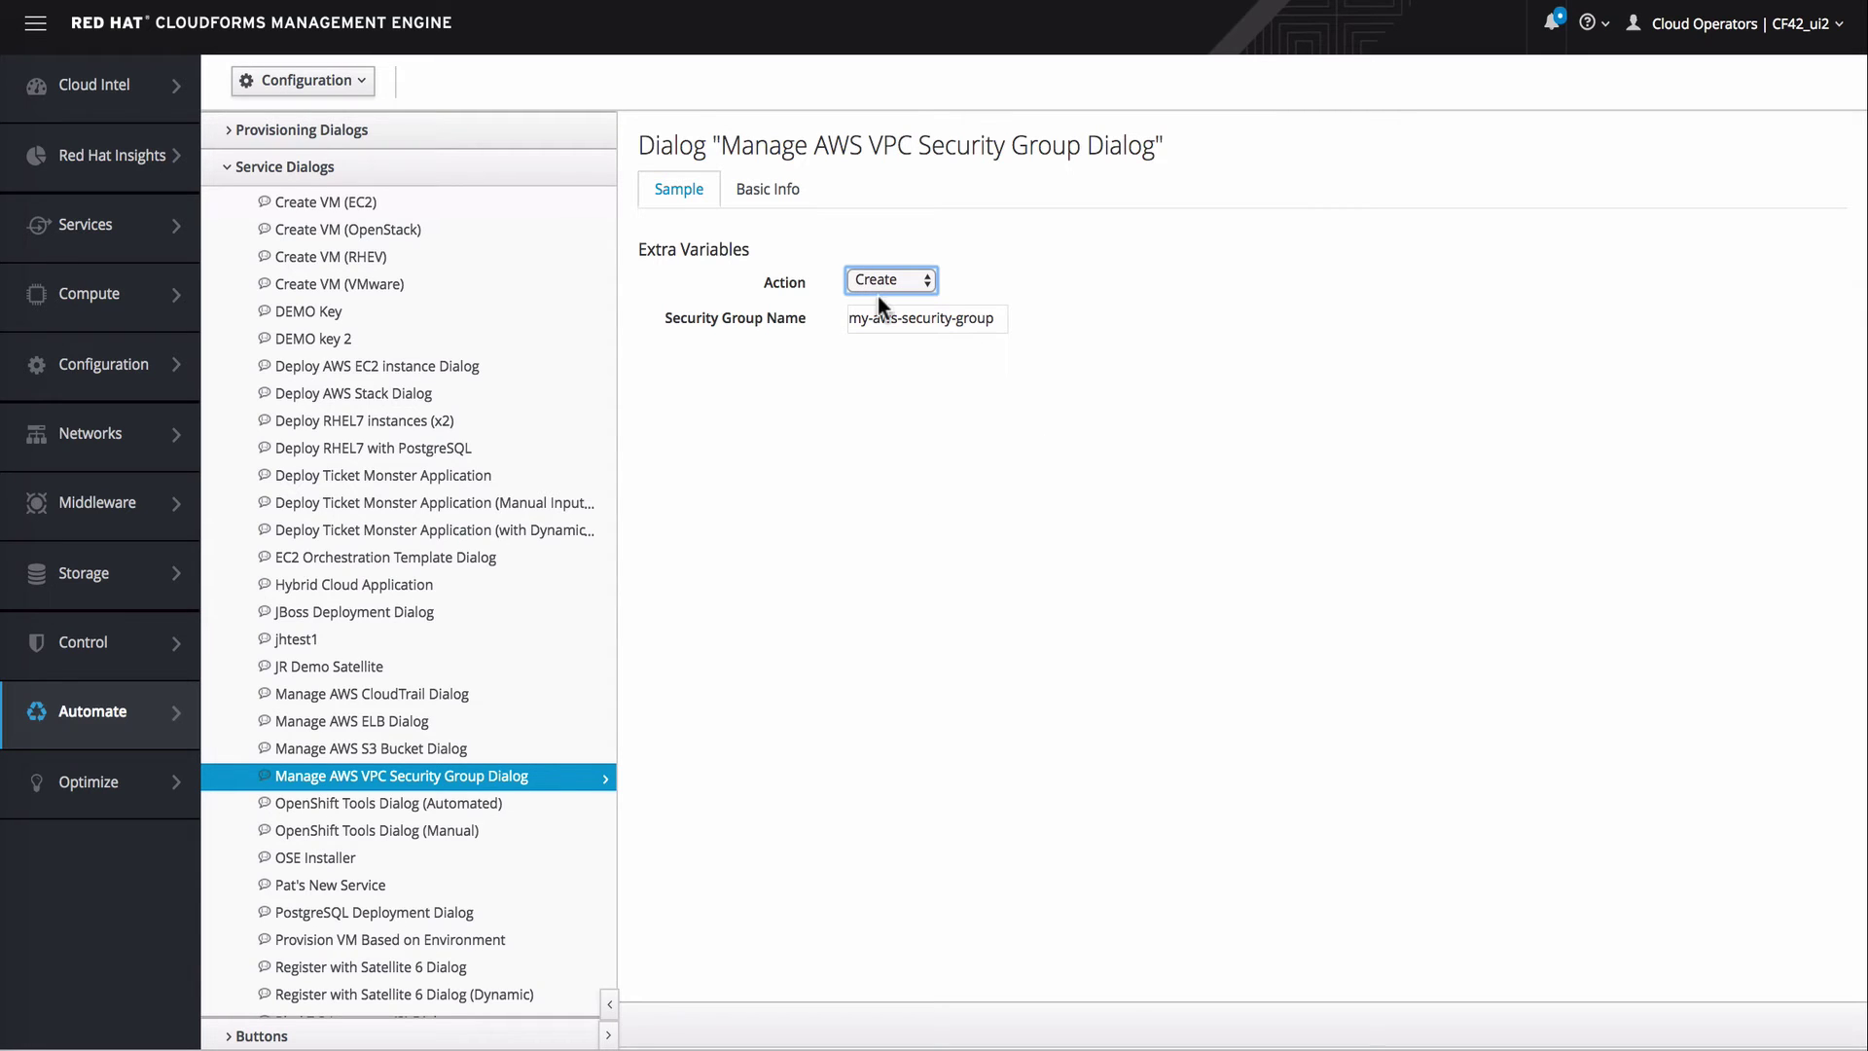
# Step: Open the Manage AWS VPC Security Group Dialog for editing
pyautogui.click(306, 81)
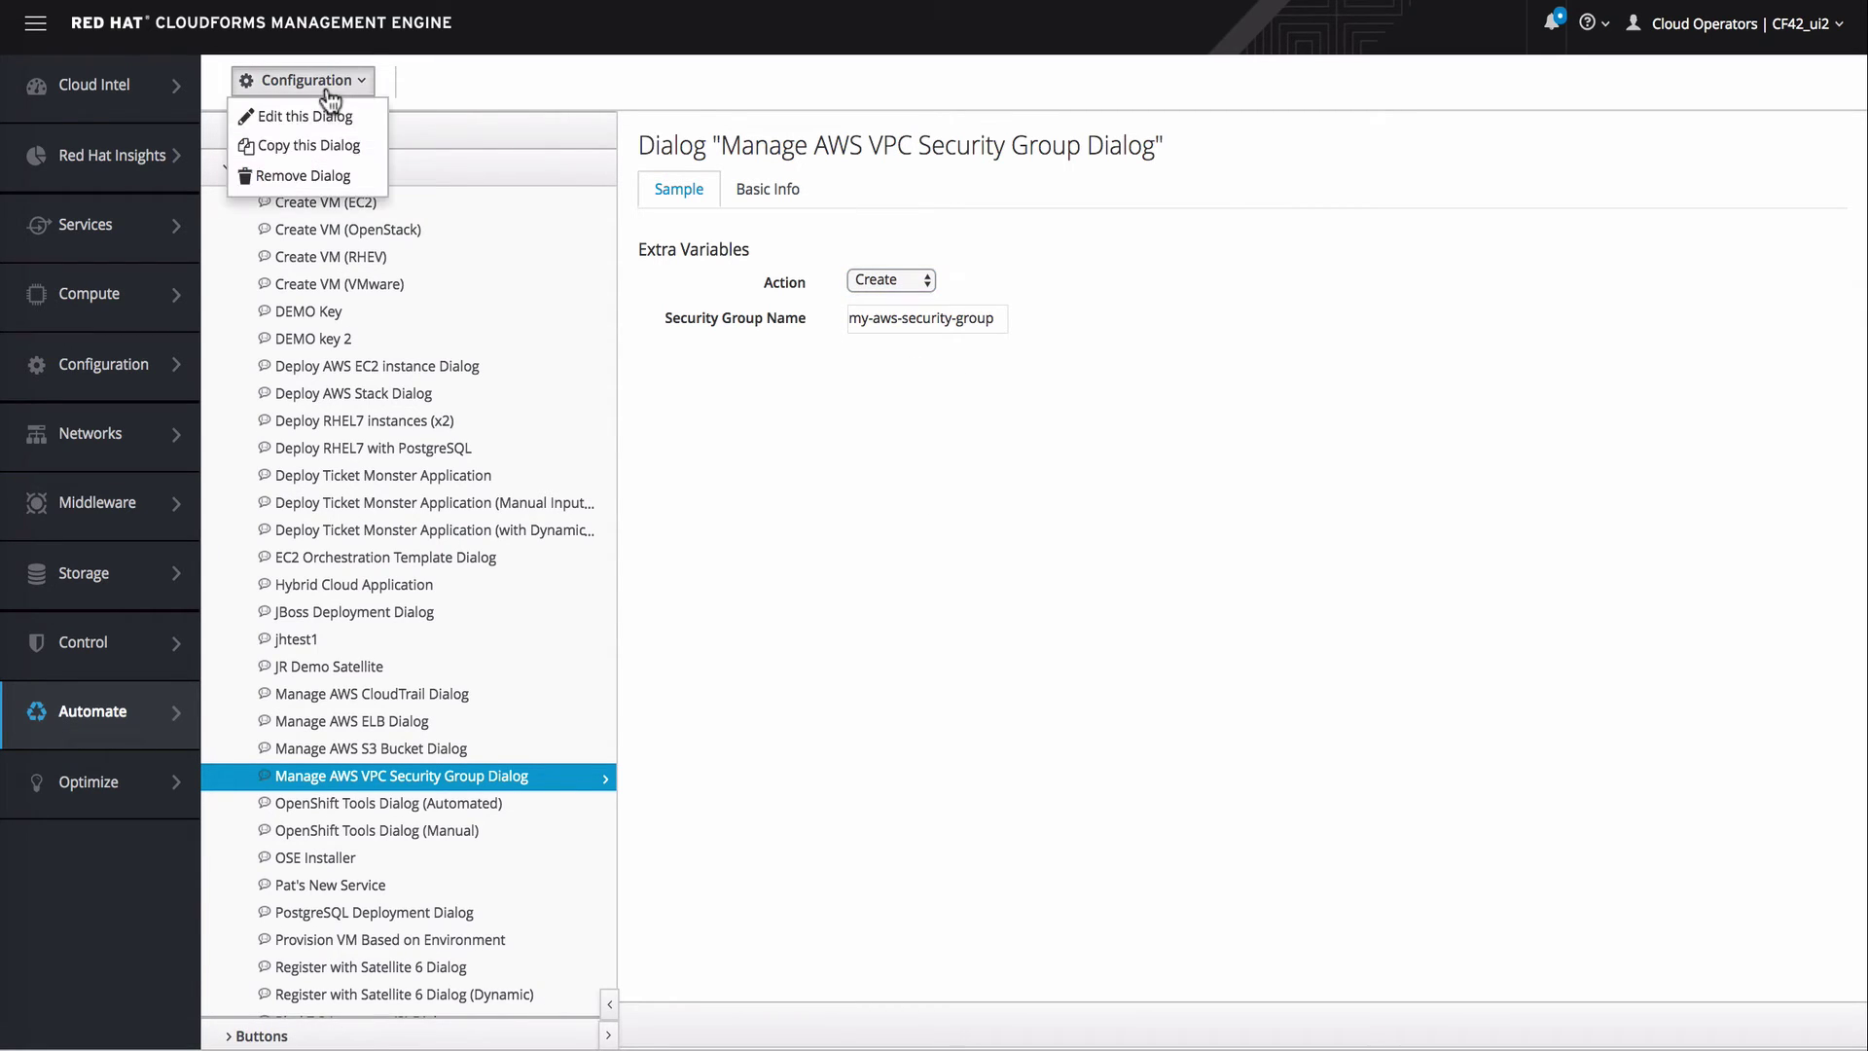
pyautogui.click(261, 110)
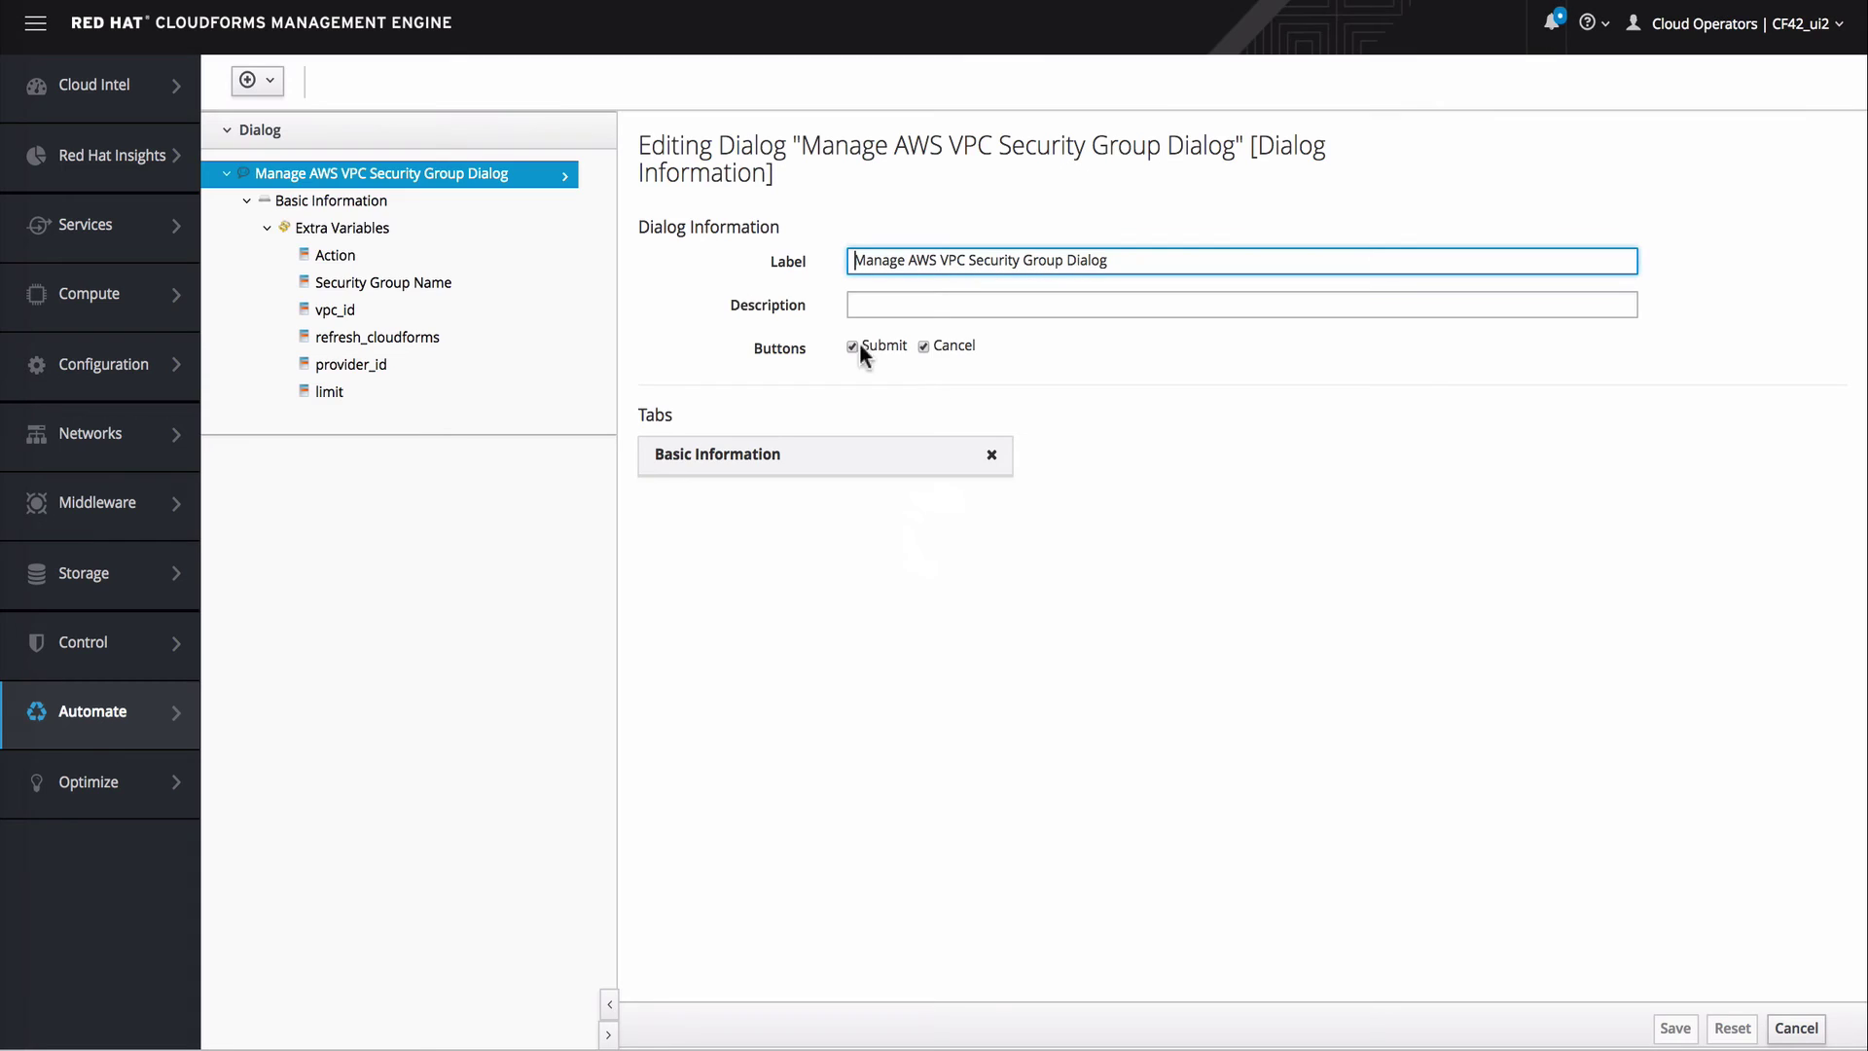